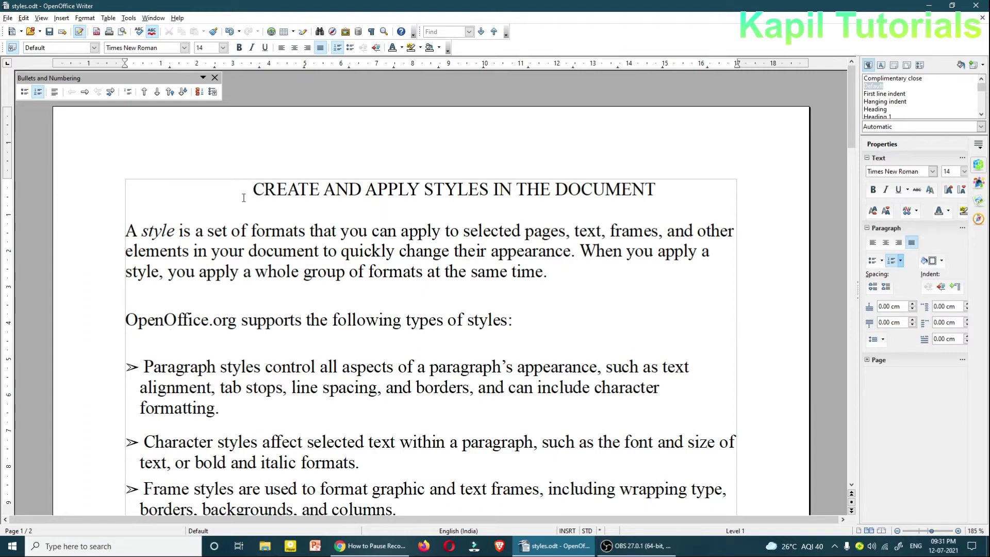
pyautogui.moveTo(251, 189); pyautogui.dragTo(658, 191)
pyautogui.click(660, 216)
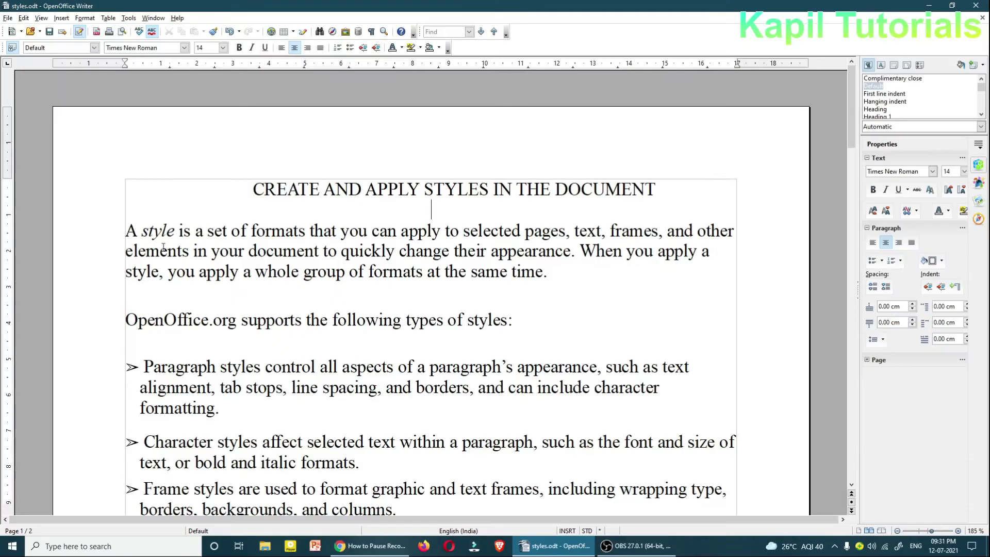
pyautogui.moveTo(126, 230); pyautogui.dragTo(358, 231)
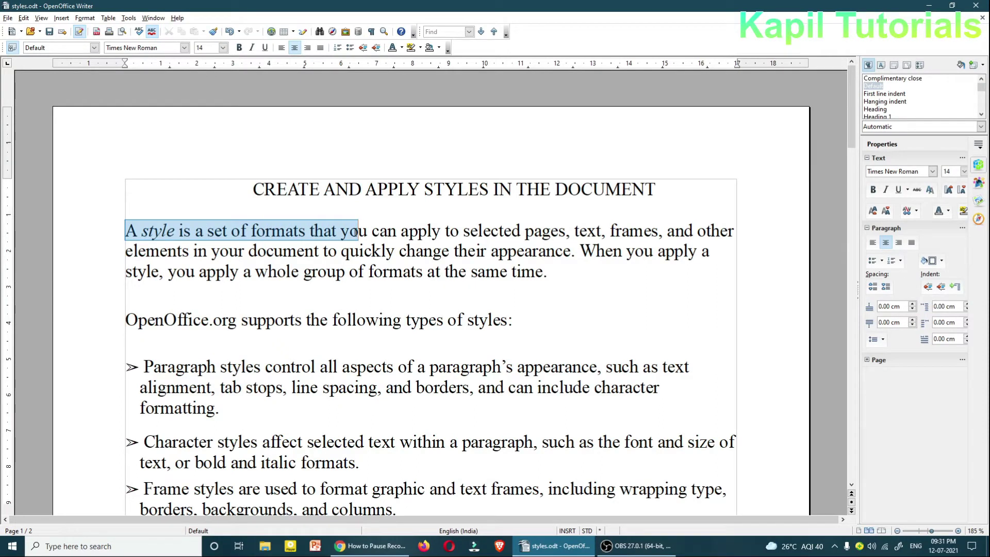
pyautogui.moveTo(358, 231); pyautogui.dragTo(569, 234)
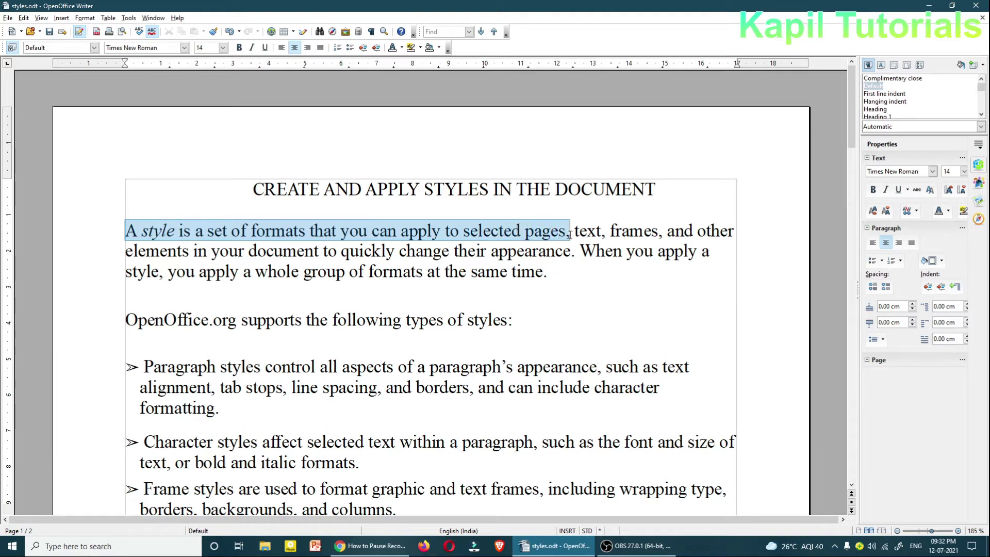
pyautogui.click(495, 248)
pyautogui.moveTo(135, 230); pyautogui.dragTo(283, 230)
pyautogui.click(126, 230)
# - Make the words "A style is a set of formats that you can apply to" bold, italic and red
pyautogui.moveTo(126, 231); pyautogui.dragTo(458, 230)
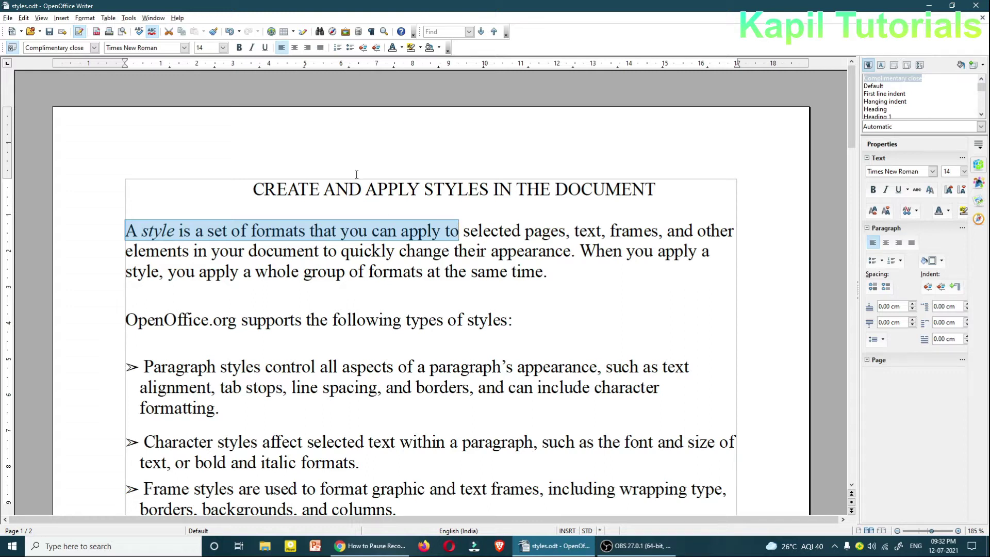
pyautogui.click(240, 49)
pyautogui.click(251, 48)
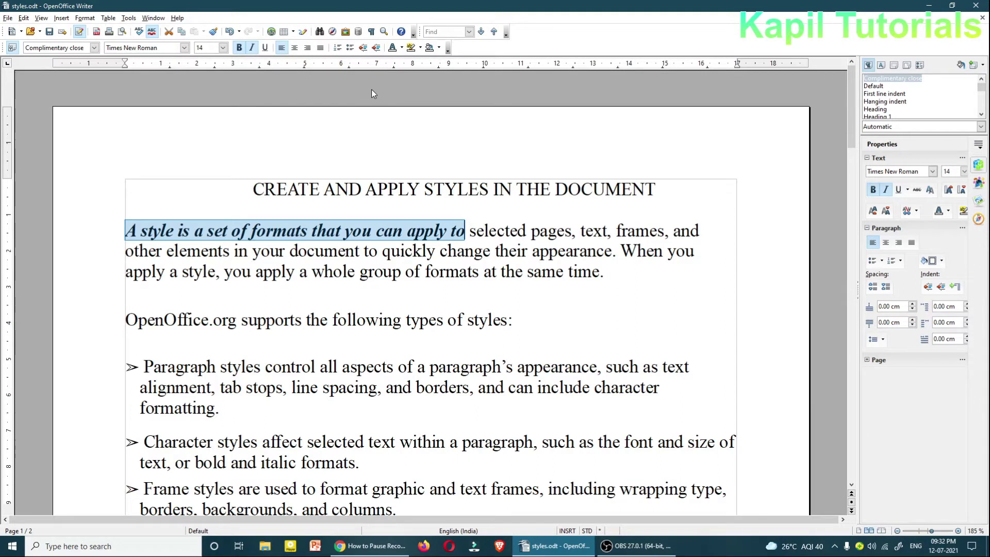
pyautogui.click(402, 48)
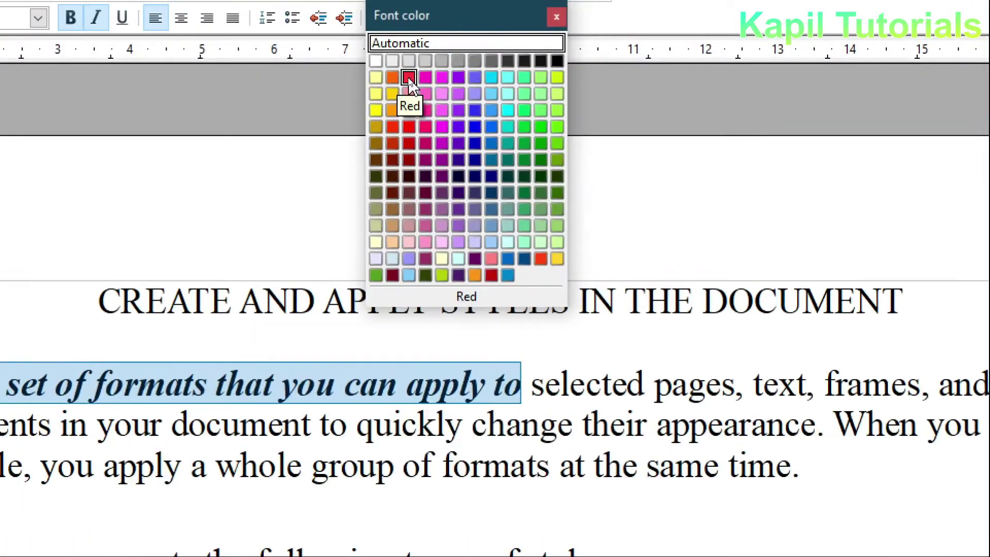
pyautogui.click(408, 77)
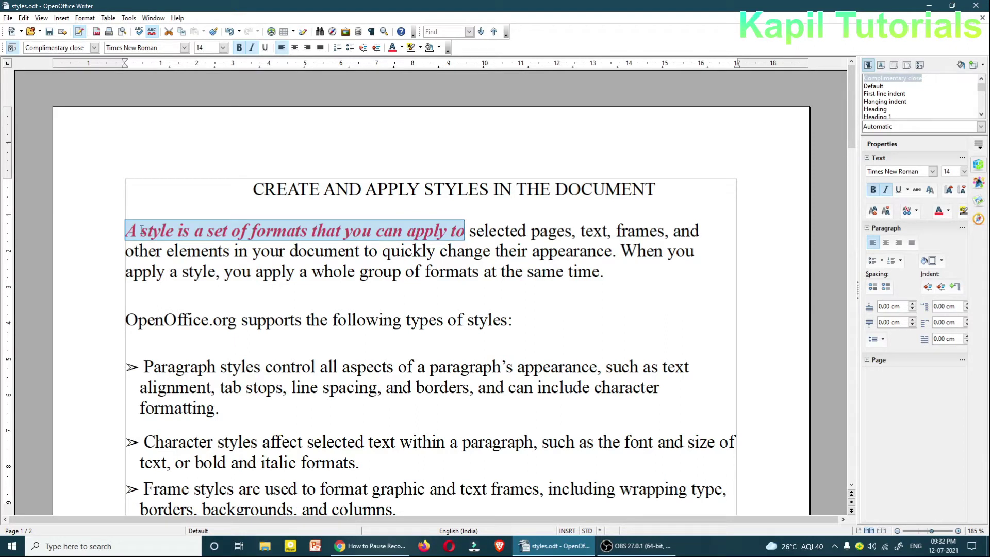
pyautogui.click(256, 231)
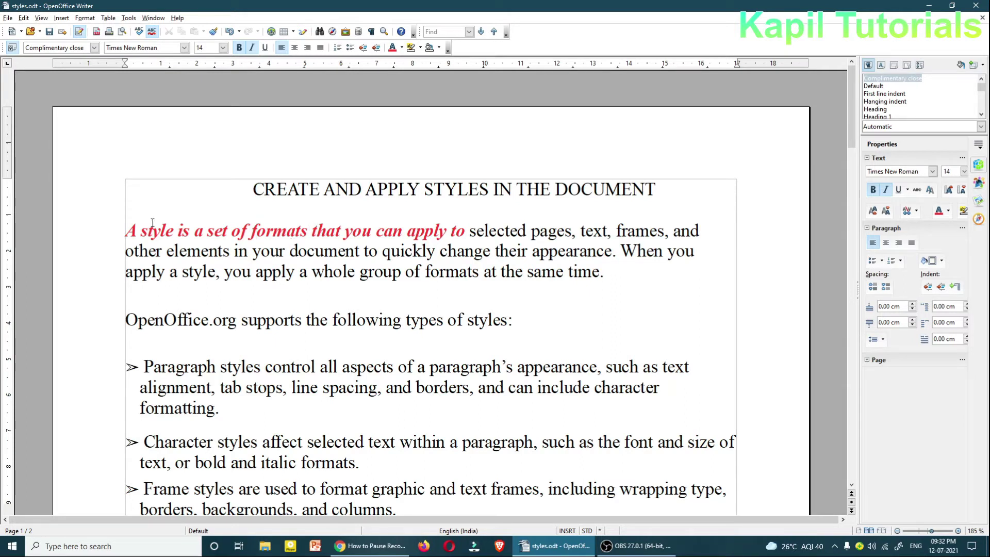
# - Select the whole first paragraph below the title and view the list of available fonts
pyautogui.moveTo(125, 229); pyautogui.dragTo(604, 272)
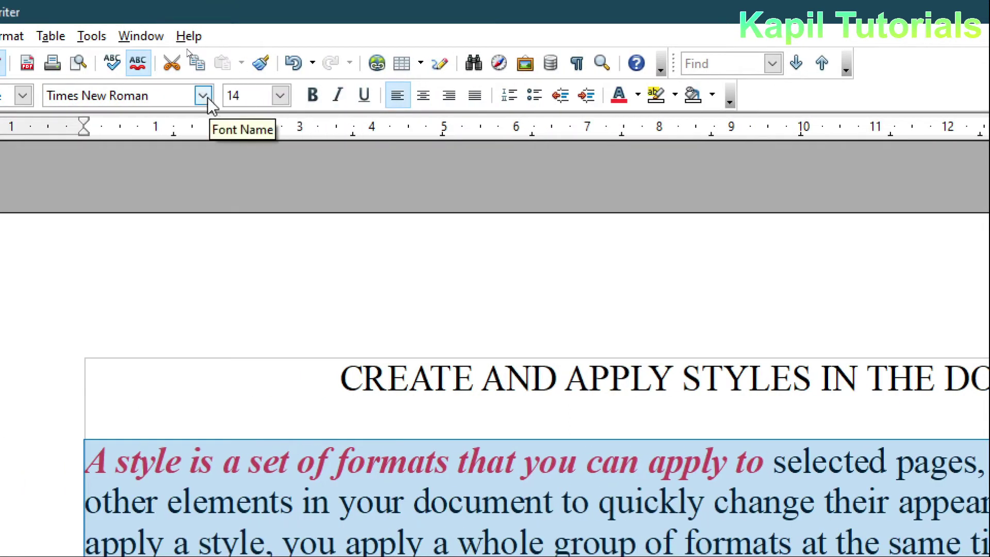
pyautogui.click(206, 97)
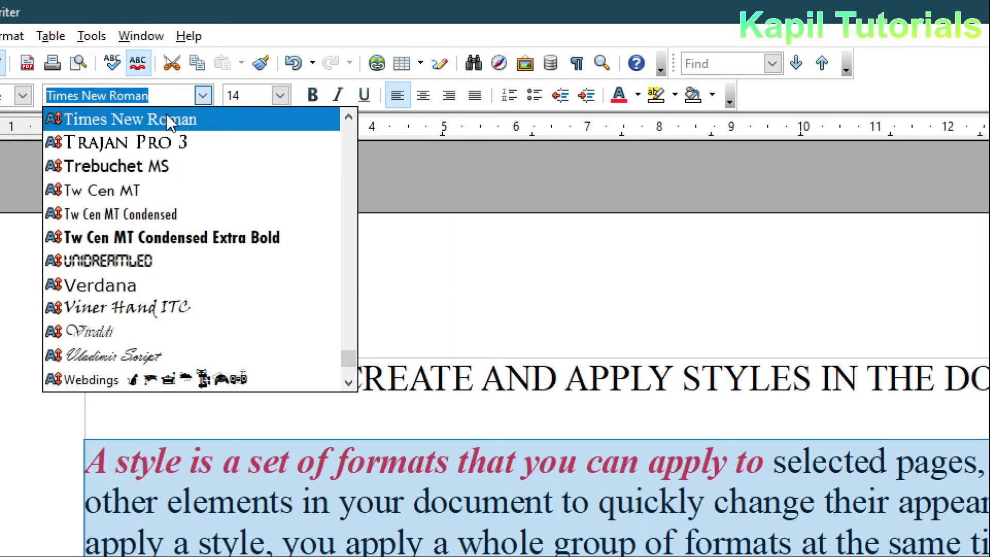
pyautogui.click(423, 186)
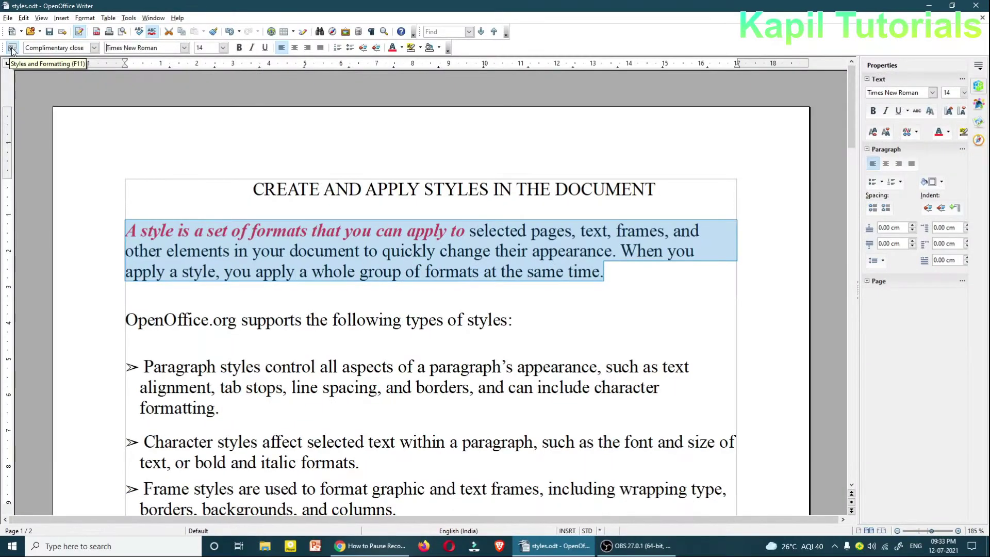
# - Show and hide the Styles and Formatting list, leaving it displayed
pyautogui.click(12, 49)
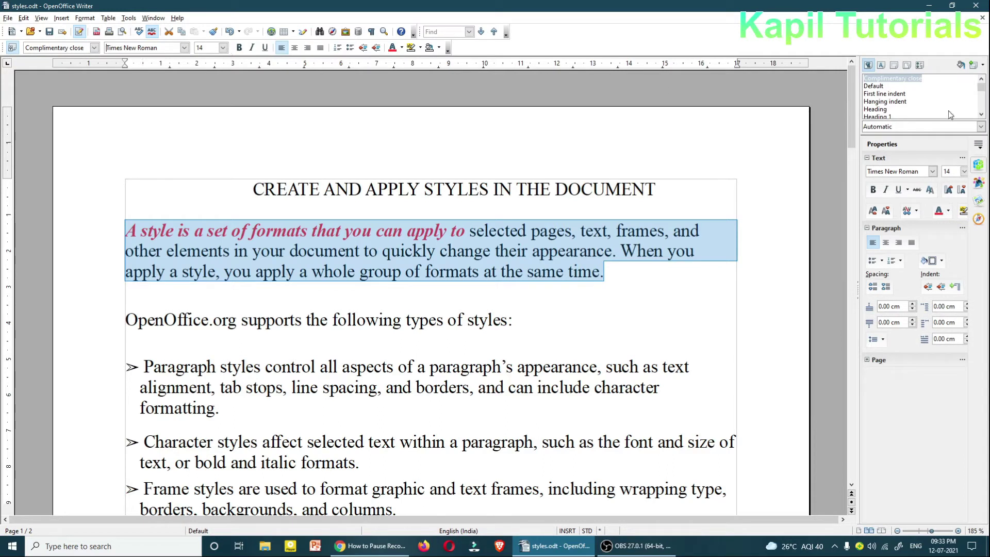
pyautogui.click(11, 50)
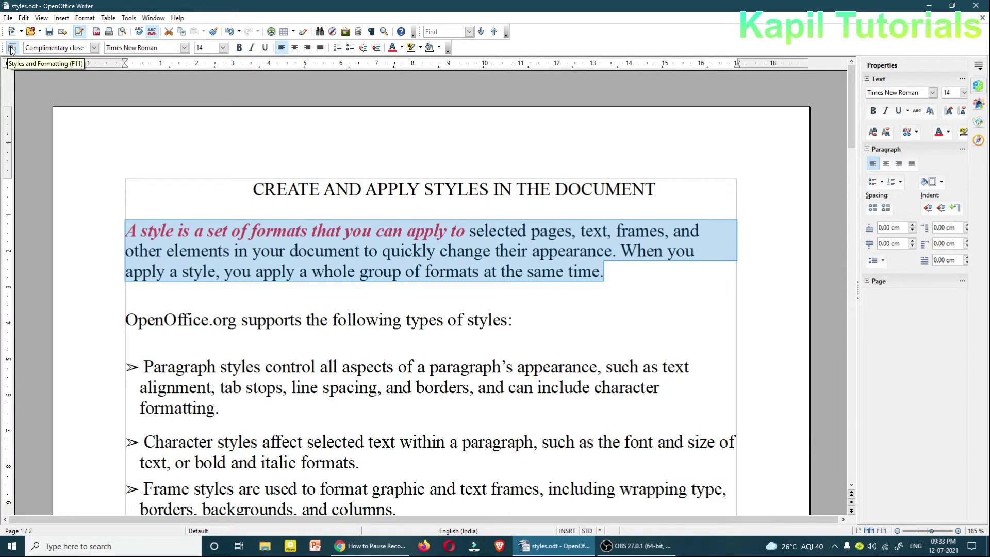
pyautogui.click(11, 48)
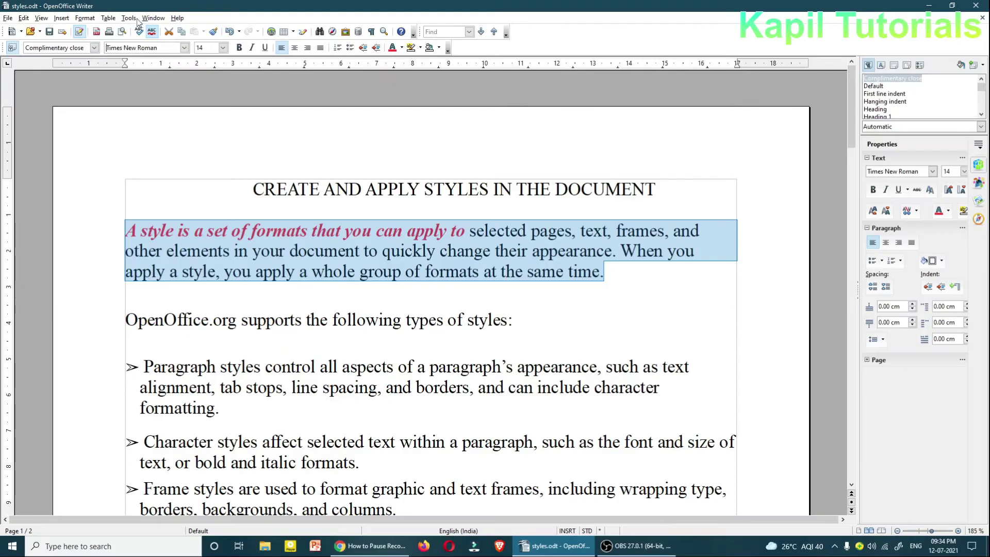
pyautogui.click(85, 20)
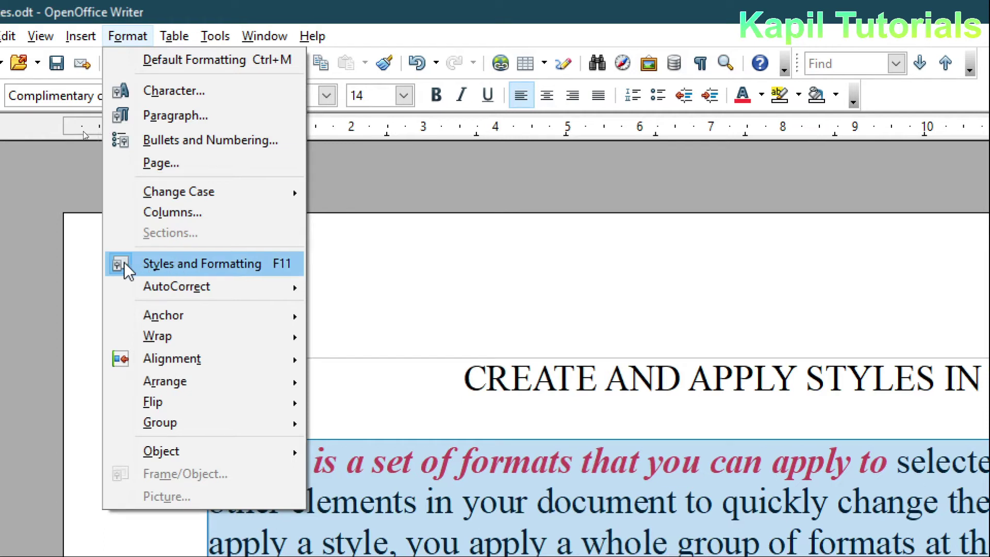
pyautogui.click(190, 265)
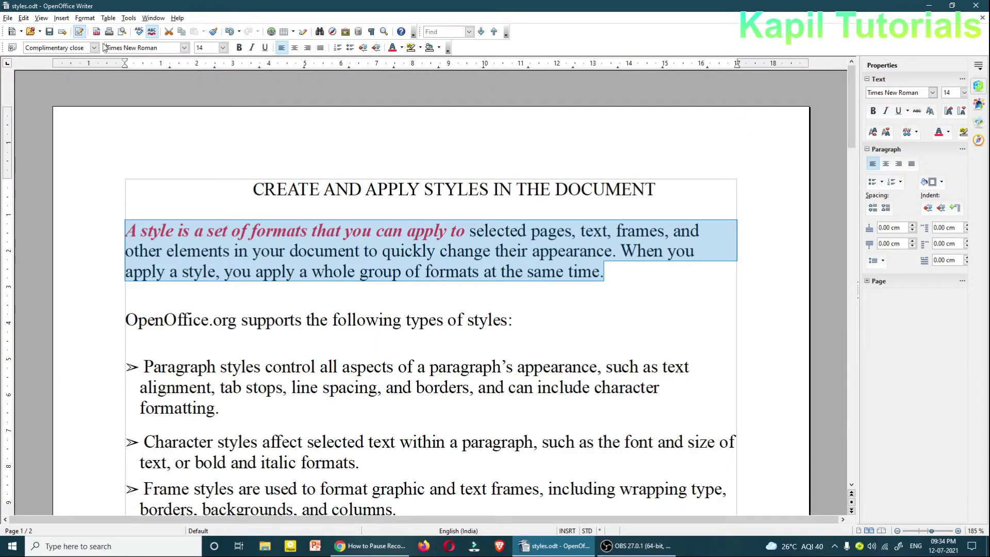
pyautogui.click(13, 48)
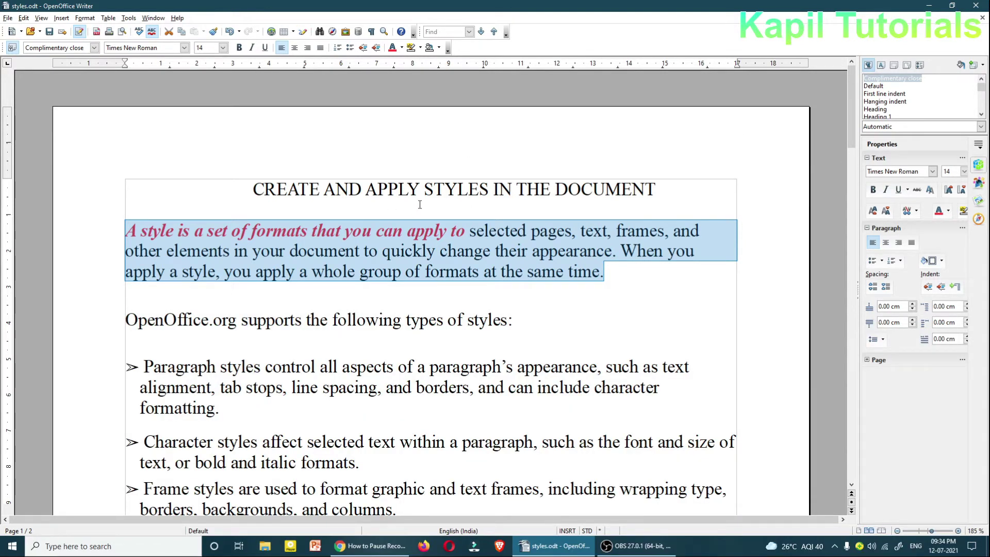
# - Reselect the first paragraph, apply the Default paragraph style and switch it back to Complimentary close
pyautogui.click(333, 207)
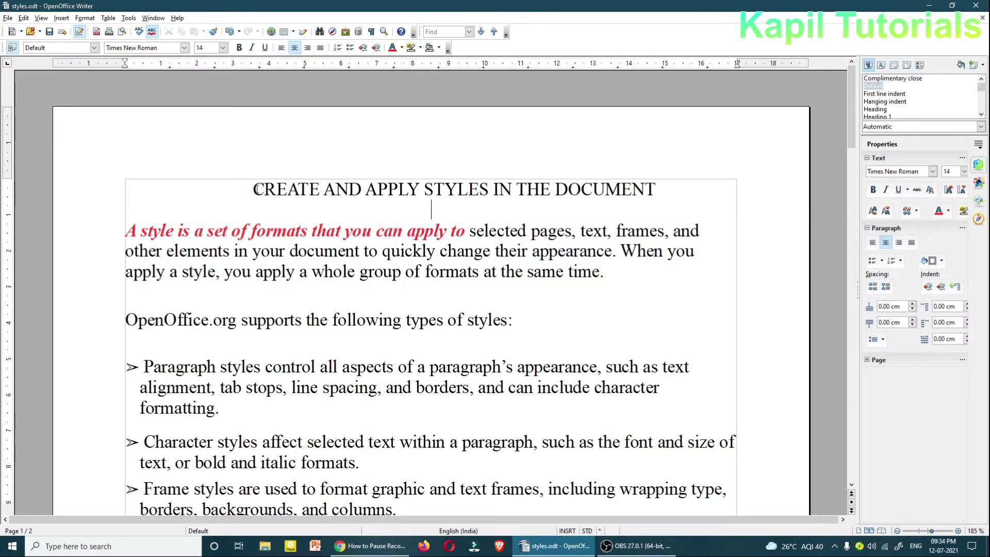
pyautogui.moveTo(126, 231); pyautogui.dragTo(600, 269)
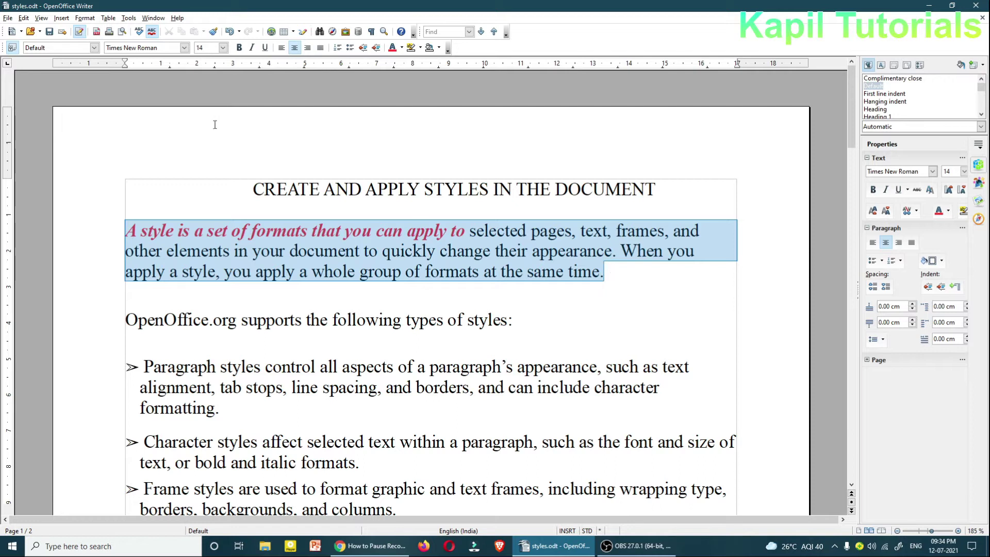
pyautogui.press('Up')
pyautogui.press('Return')
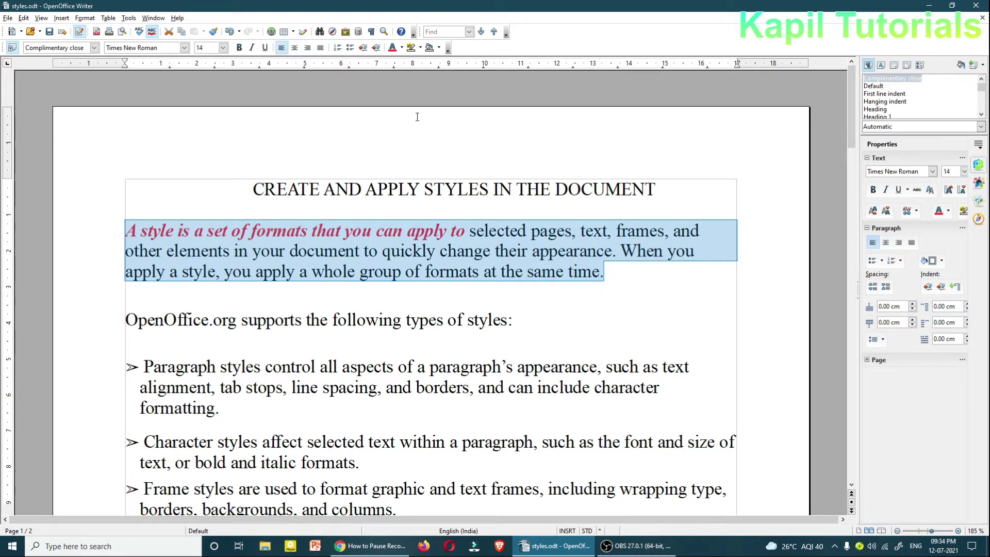
pyautogui.doubleClick(872, 86)
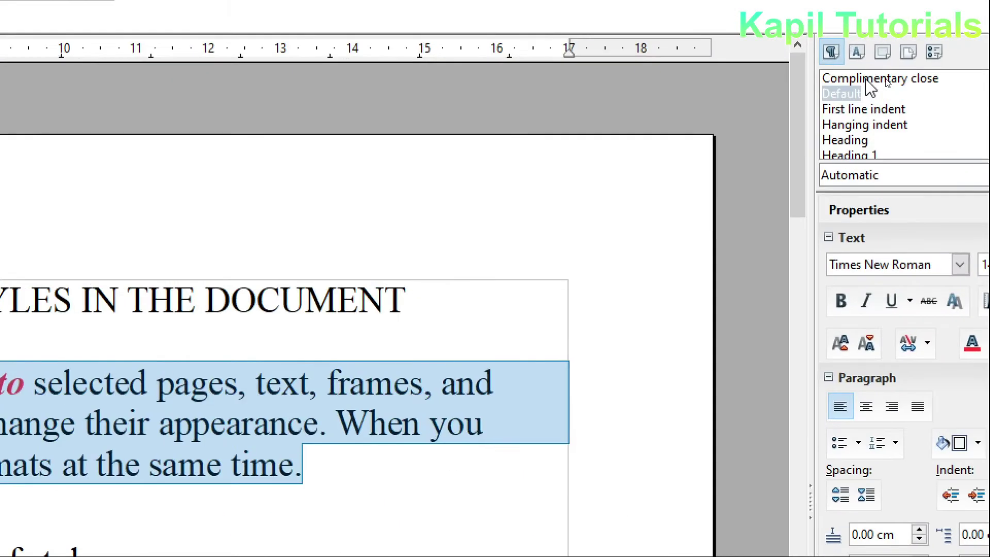
pyautogui.click(885, 78)
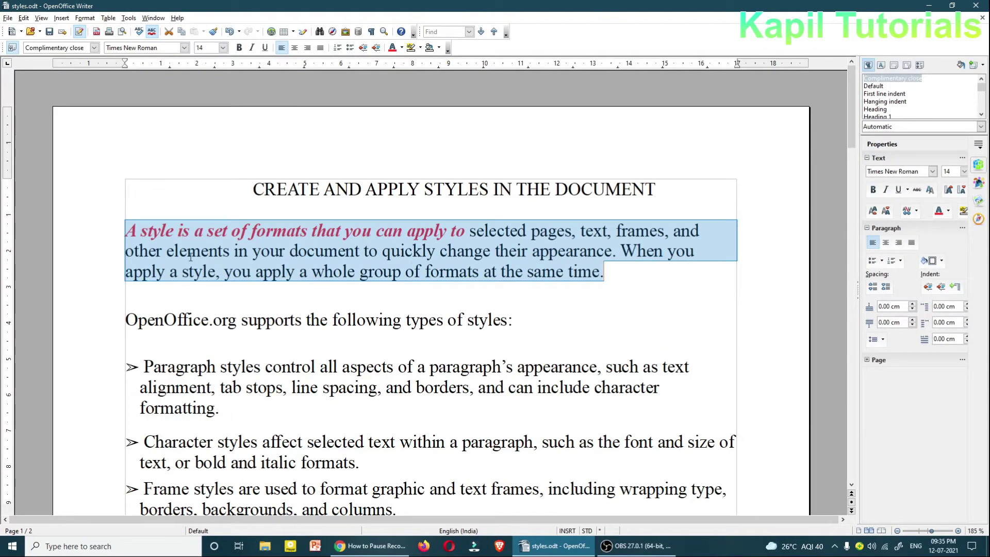
# - Clear bold and italic from the first paragraph's red words, set highlighting to No Fill and font color to Automatic
pyautogui.moveTo(128, 230); pyautogui.dragTo(465, 231)
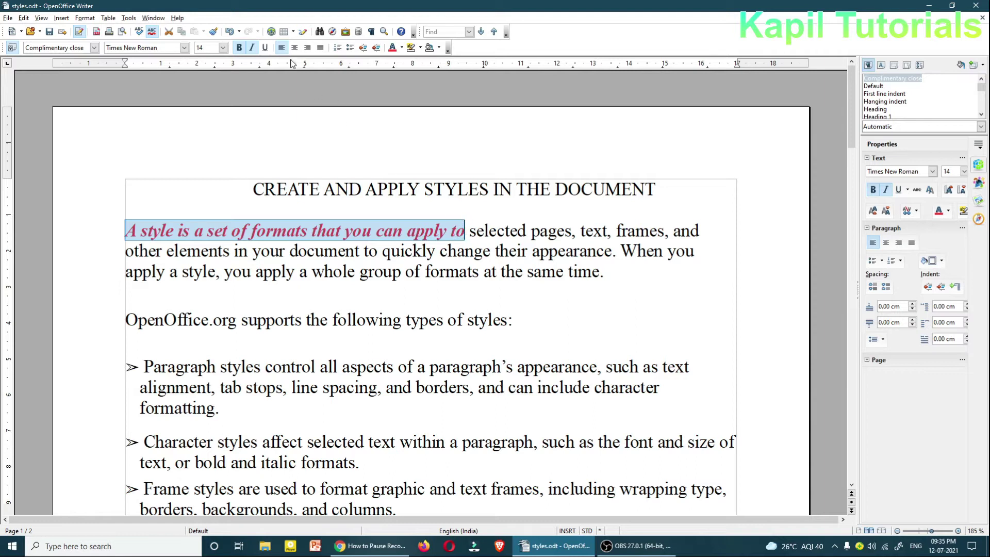
pyautogui.click(239, 48)
pyautogui.click(251, 48)
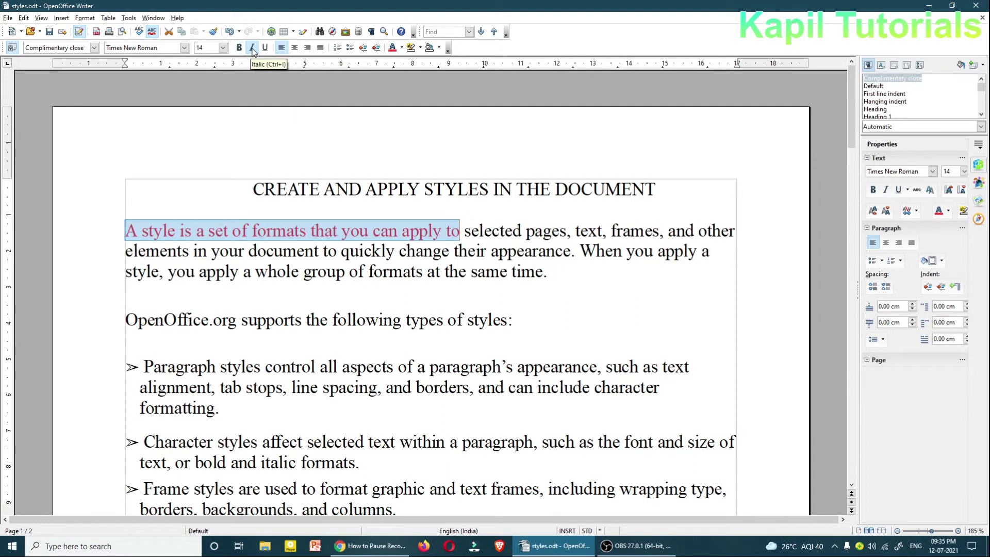
pyautogui.click(411, 48)
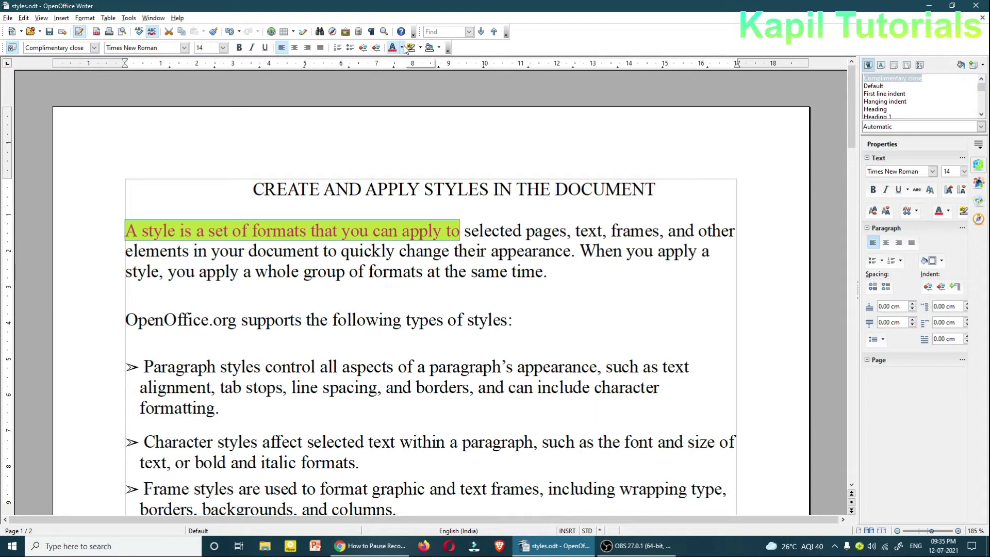
pyautogui.click(419, 47)
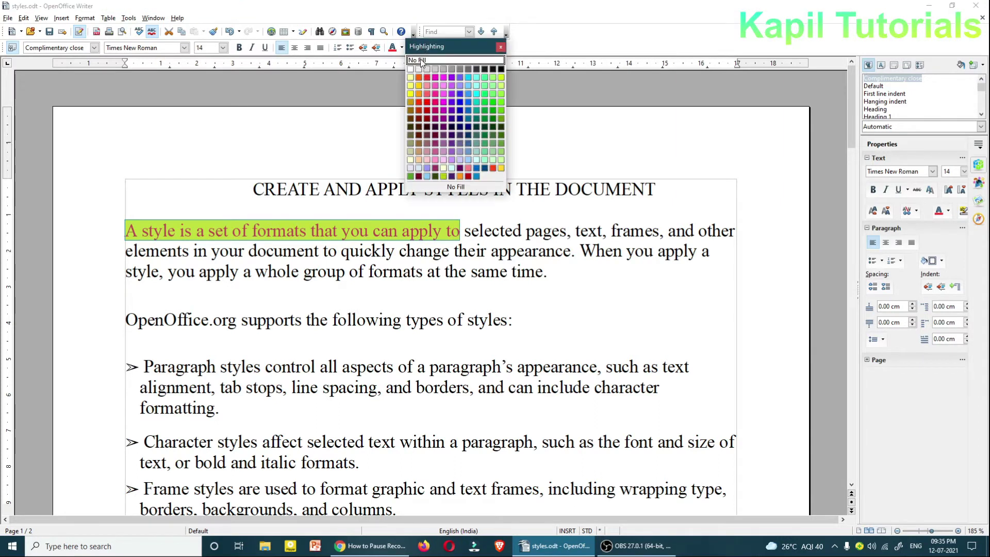
pyautogui.click(421, 60)
pyautogui.click(401, 48)
pyautogui.click(404, 60)
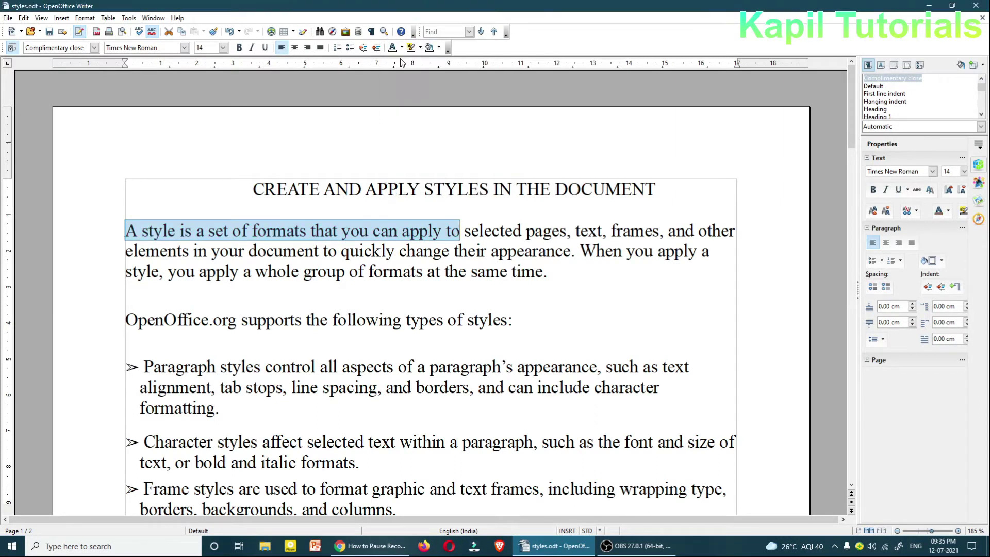
pyautogui.click(460, 231)
# - Apply the First line indent paragraph style to the first paragraph and check its opening words
pyautogui.moveTo(548, 274); pyautogui.dragTo(137, 231)
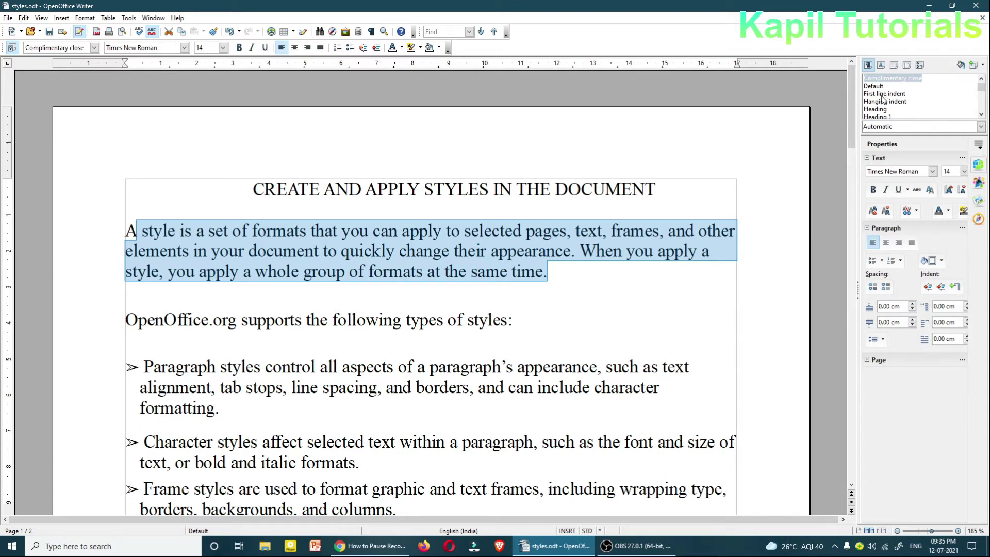
pyautogui.doubleClick(883, 95)
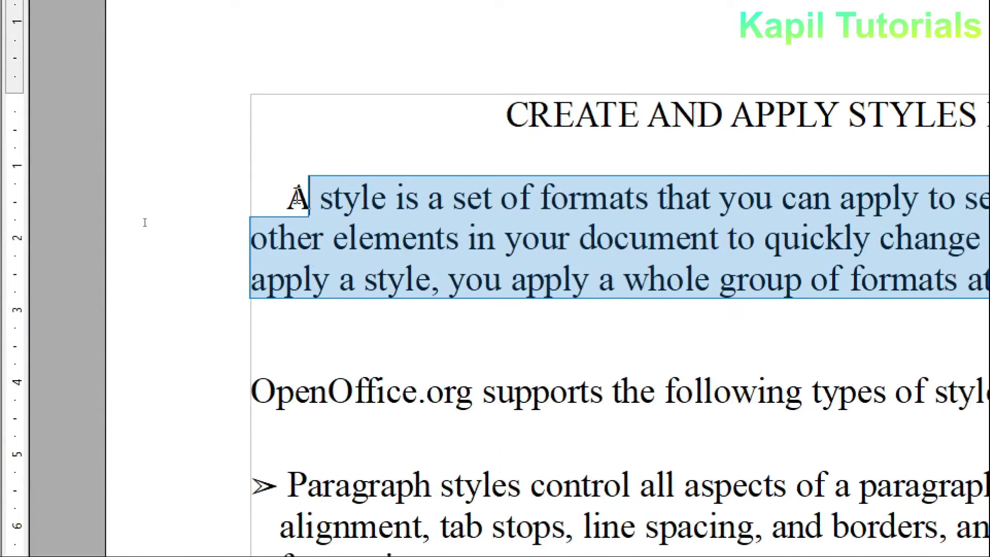
pyautogui.moveTo(287, 198); pyautogui.dragTo(388, 198)
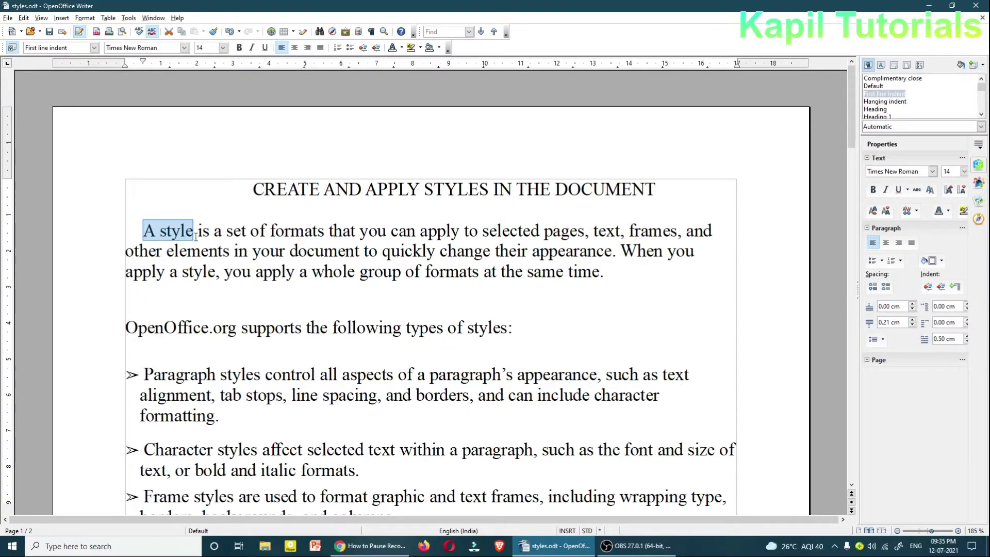
pyautogui.click(306, 197)
# - Apply the Hanging indent style to the first paragraph, replacing it with the Heading style
pyautogui.moveTo(143, 231); pyautogui.dragTo(603, 273)
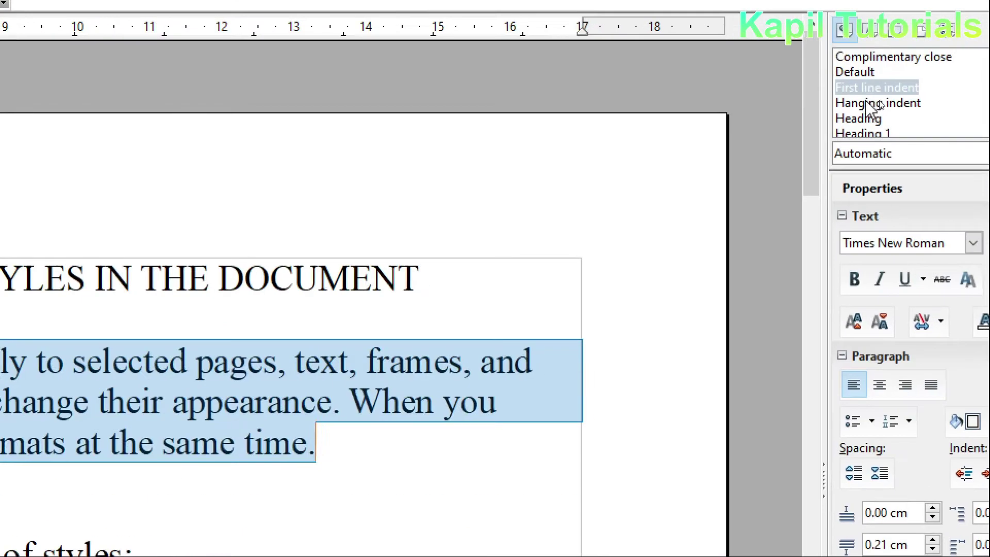
pyautogui.click(880, 101)
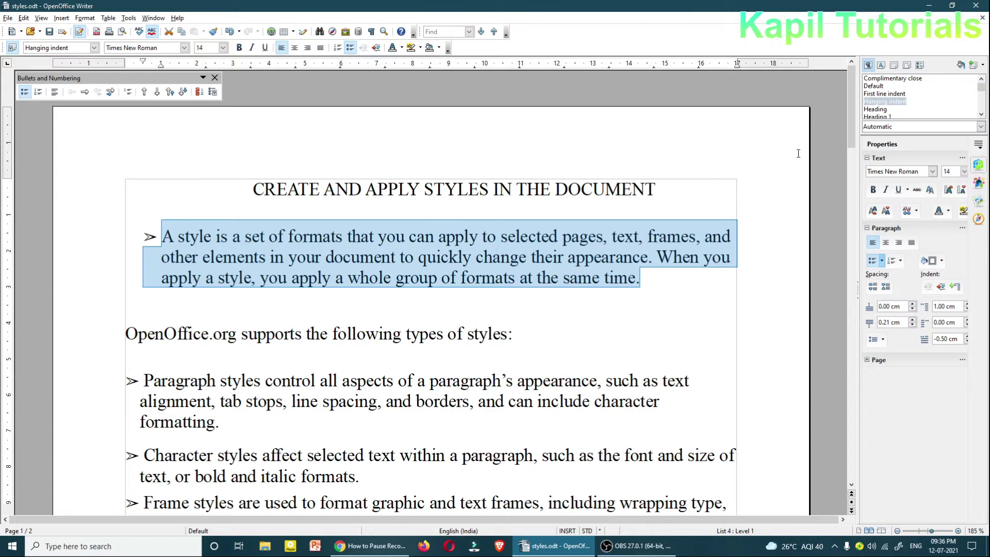
pyautogui.doubleClick(881, 109)
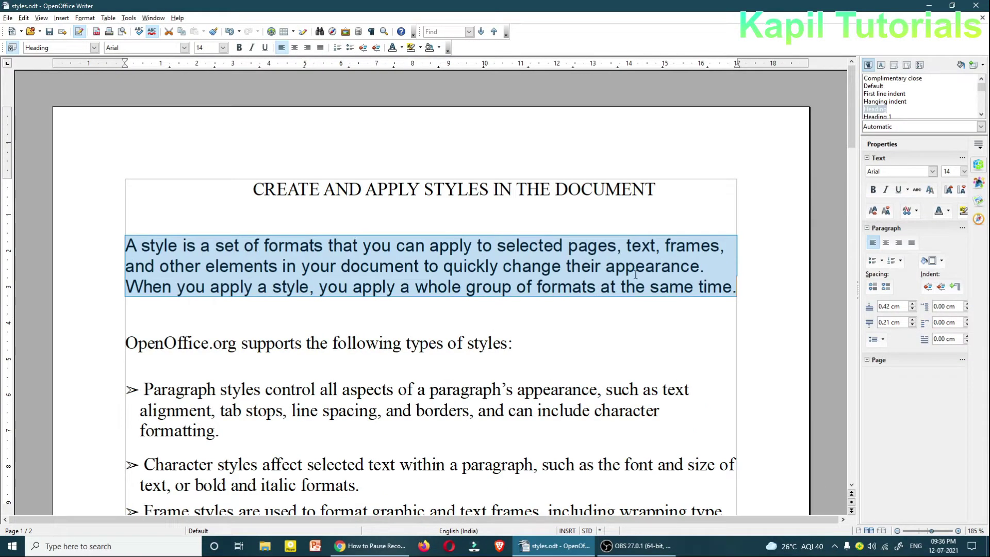
# - Apply the Heading 1 style to the first paragraph, replacing it with Heading 3
pyautogui.moveTo(980, 89); pyautogui.dragTo(980, 91)
pyautogui.doubleClick(882, 101)
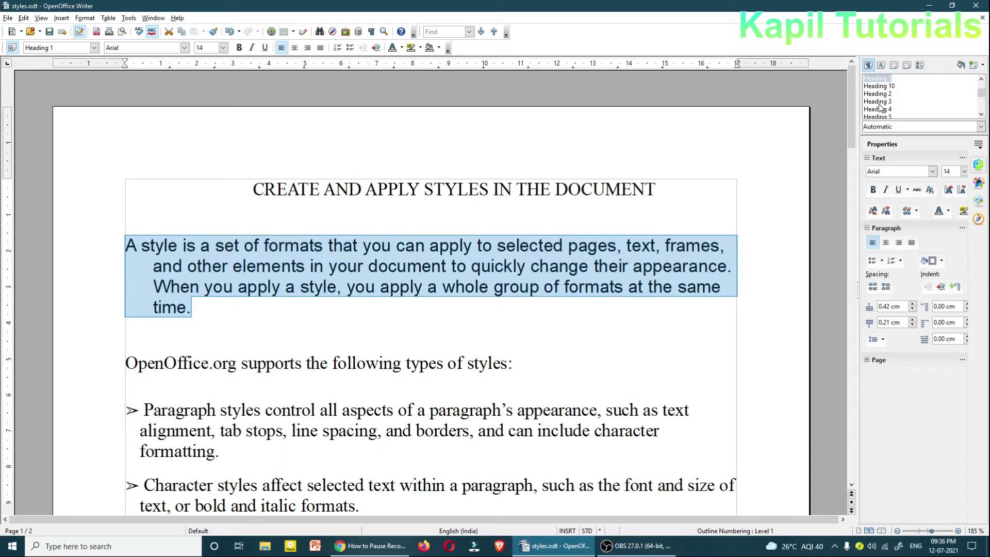
pyautogui.moveTo(982, 93); pyautogui.dragTo(985, 97)
pyautogui.doubleClick(883, 94)
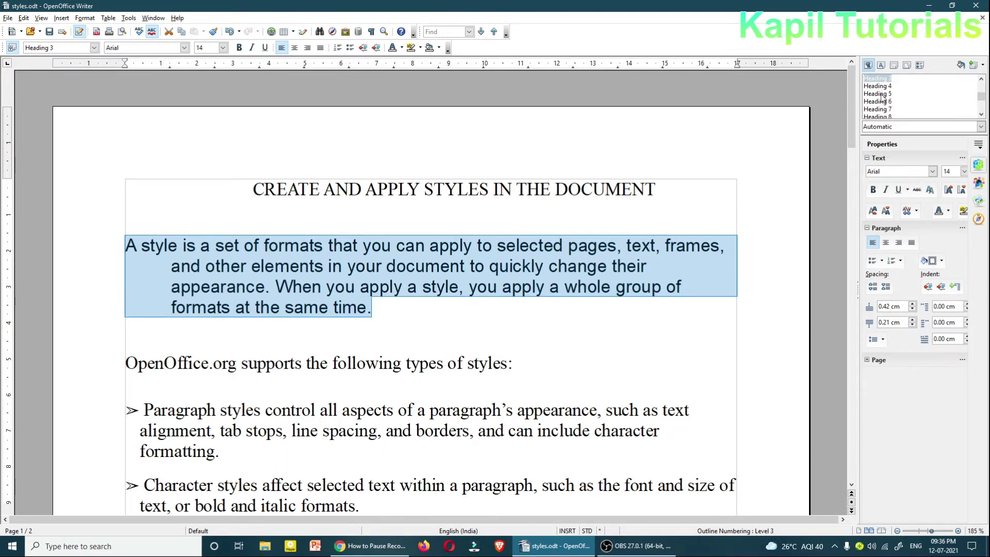
# - Apply the Signature paragraph style to the first paragraph
pyautogui.click(981, 115)
pyautogui.click(981, 115)
pyautogui.click(981, 115)
pyautogui.click(982, 115)
pyautogui.click(982, 114)
pyautogui.click(982, 115)
pyautogui.click(981, 115)
pyautogui.moveTo(981, 103); pyautogui.dragTo(981, 108)
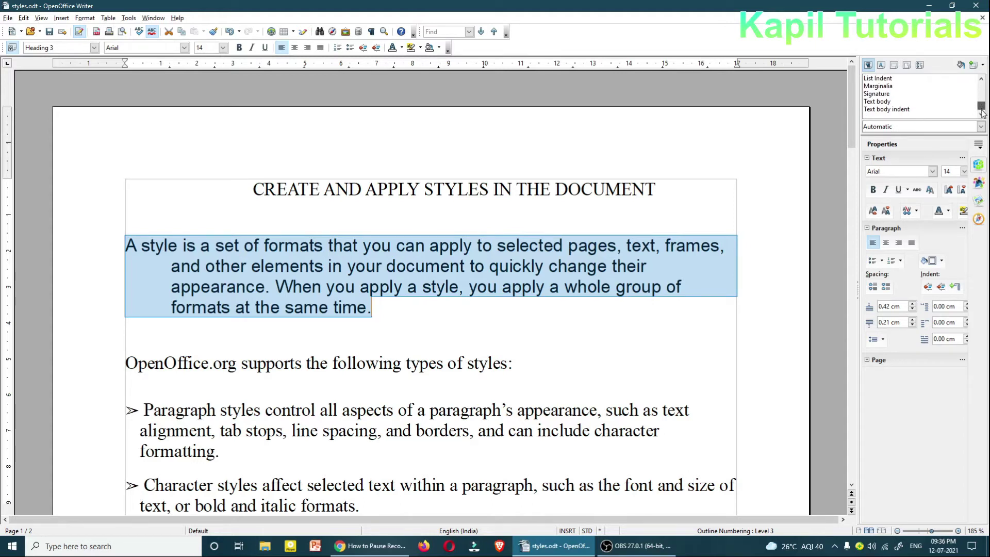
pyautogui.doubleClick(876, 96)
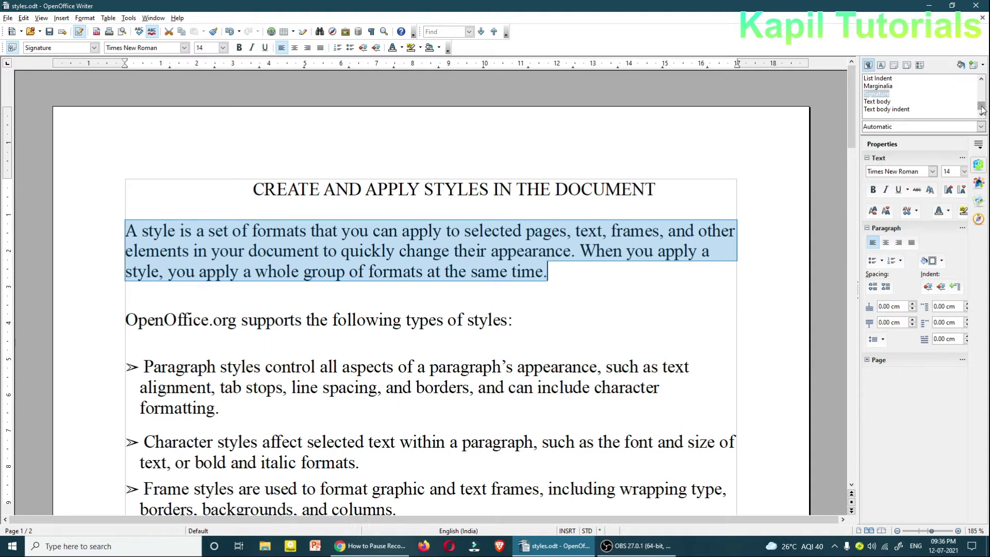
# - Apply the Heading 10 paragraph style to the first paragraph
pyautogui.moveTo(981, 109); pyautogui.dragTo(981, 95)
pyautogui.doubleClick(879, 101)
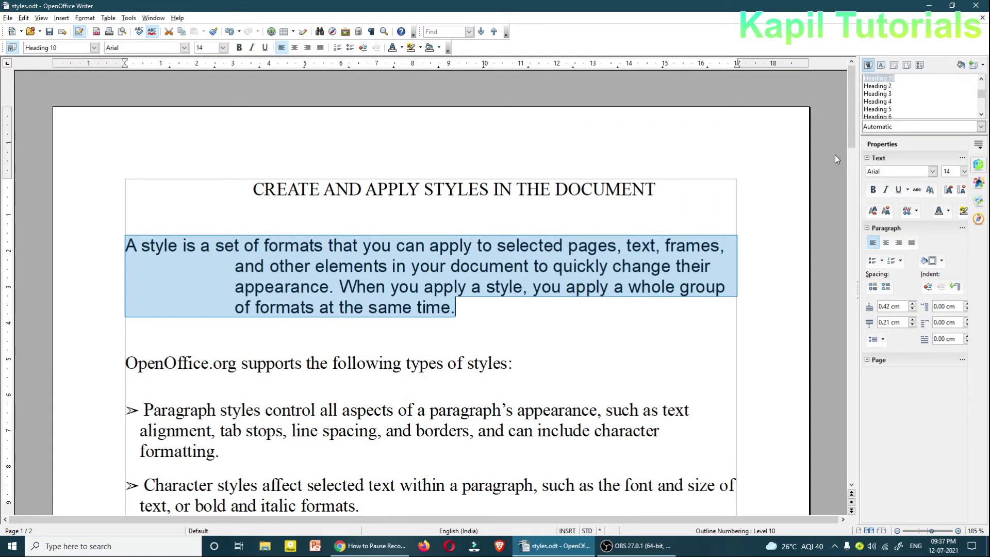
# - Show the character styles and apply Emphasis to all five bulleted paragraphs, replacing it with the Endnote Characters style
pyautogui.click(880, 68)
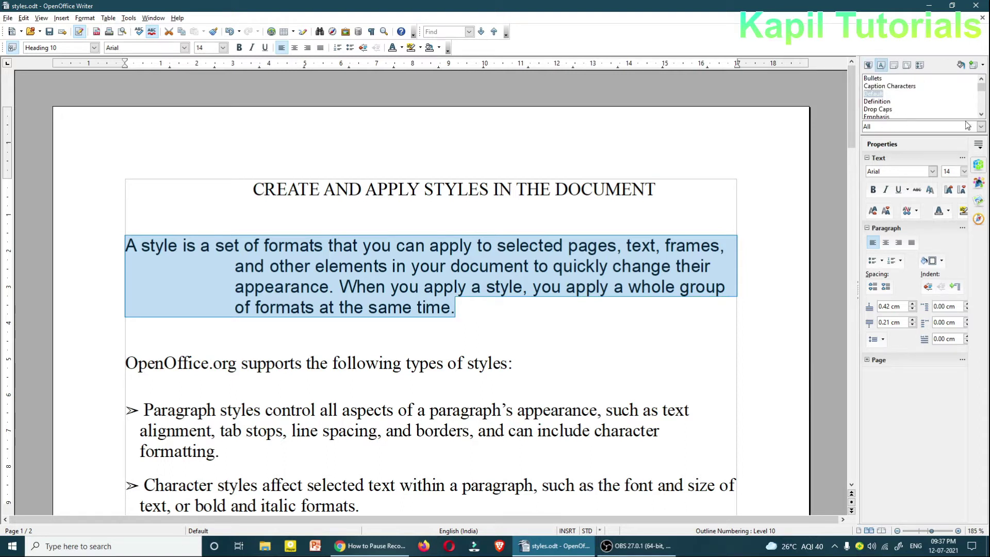
pyautogui.click(502, 331)
pyautogui.scroll(-5, 593, 302)
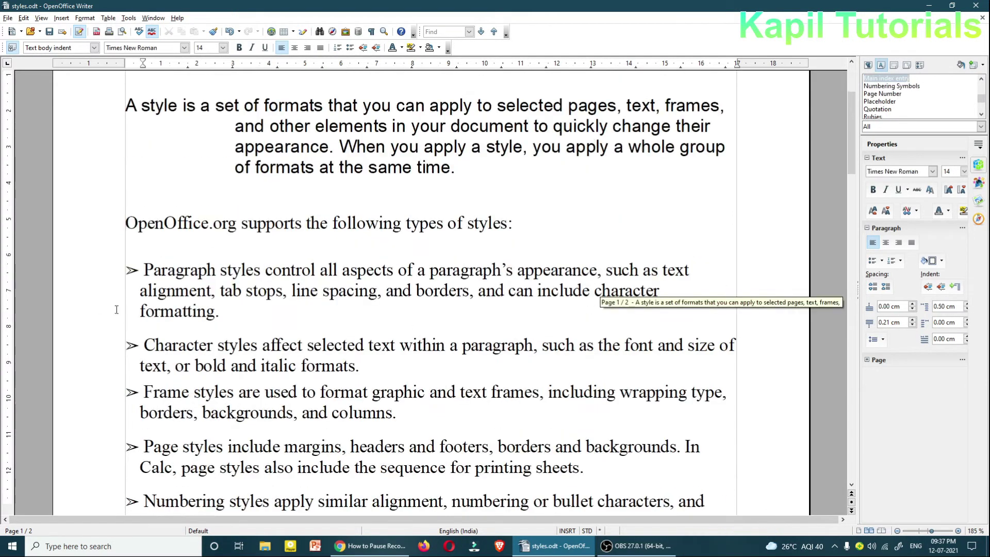
pyautogui.moveTo(145, 269); pyautogui.dragTo(524, 459)
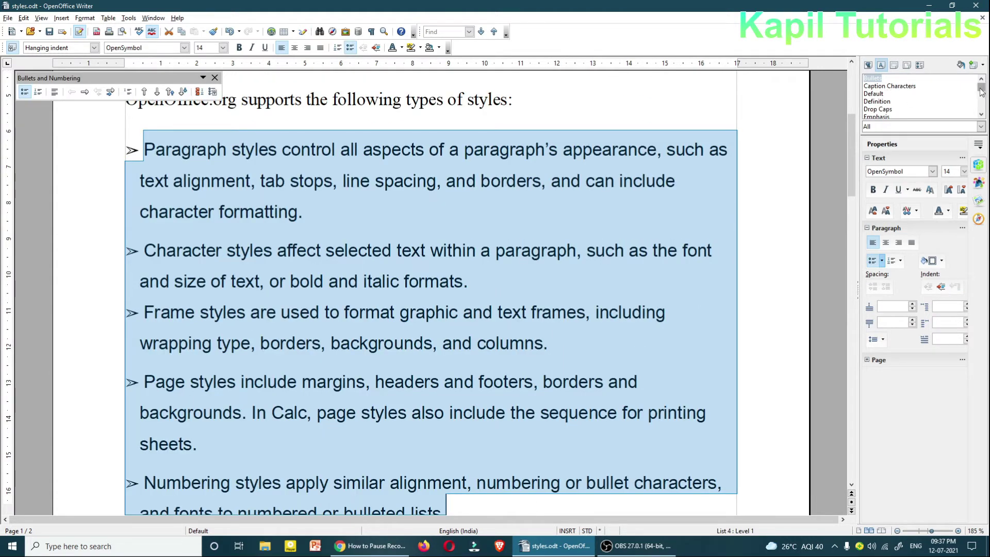
pyautogui.scroll(-1, 981, 91)
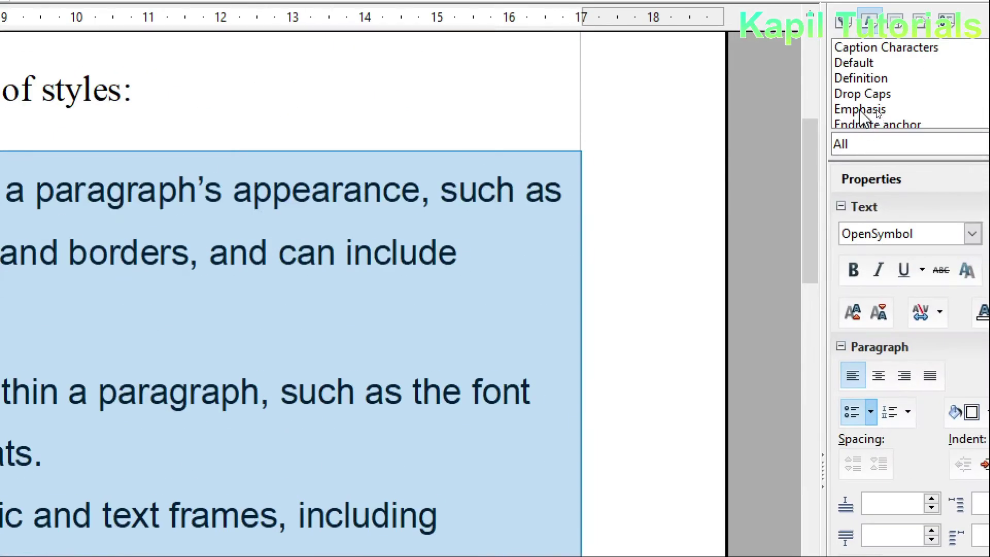
pyautogui.doubleClick(859, 110)
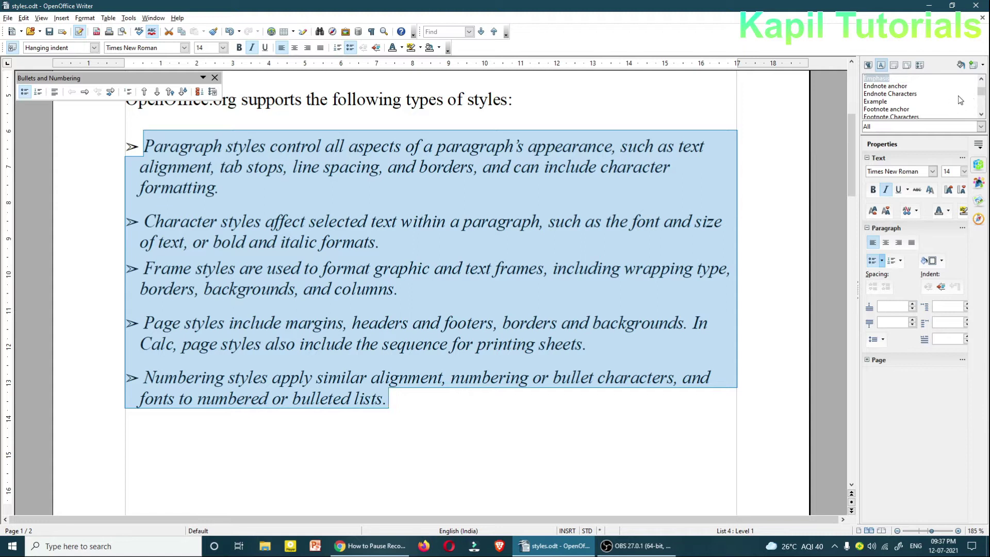
pyautogui.doubleClick(883, 94)
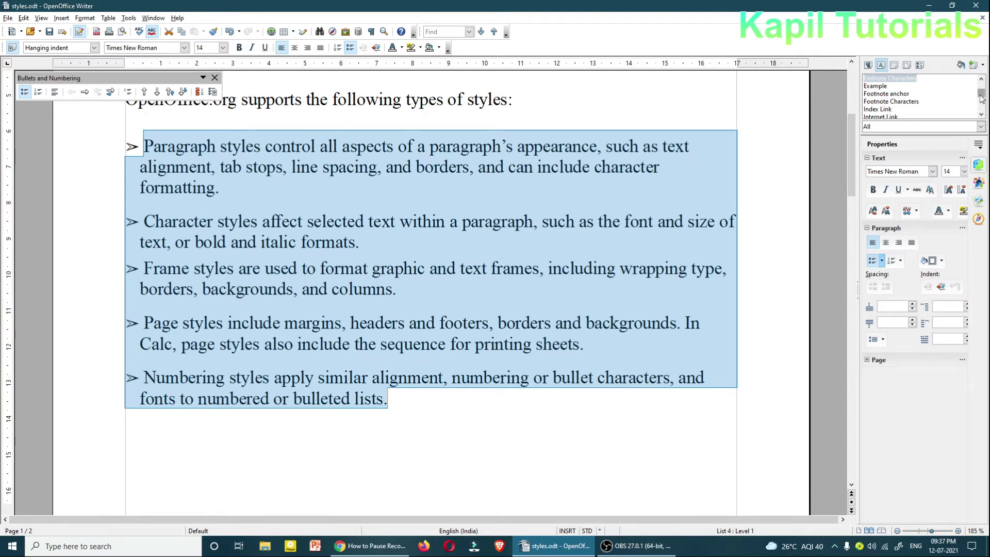
# - Apply the Emphasis character style to only the word "Character" at the start of the second bulleted paragraph
pyautogui.click(769, 146)
pyautogui.scroll(2, 662, 158)
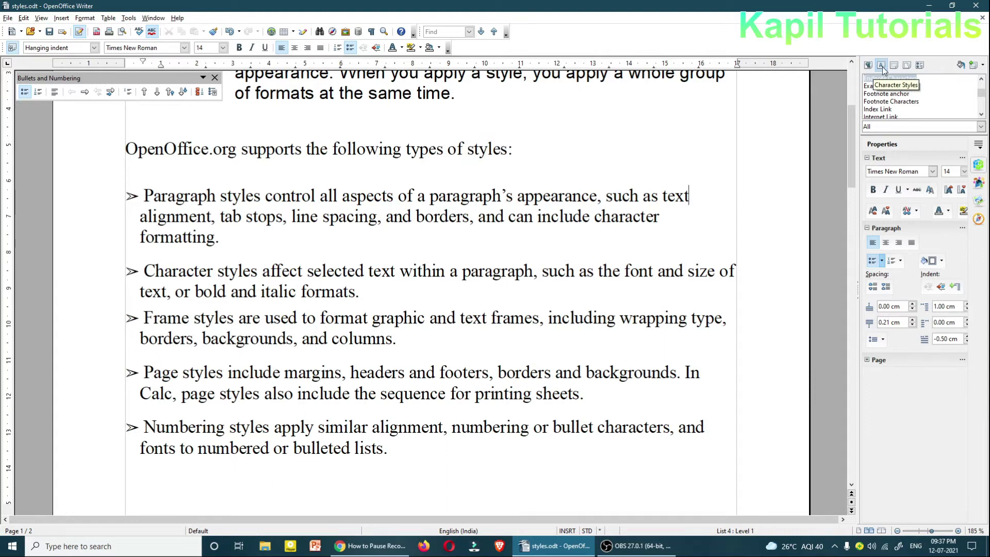
pyautogui.click(430, 195)
pyautogui.scroll(3, 405, 196)
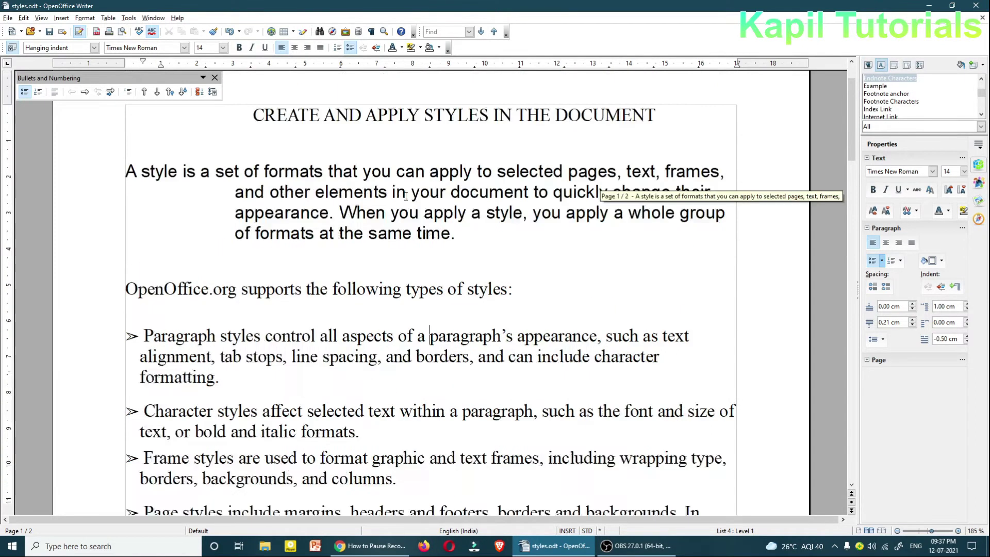
pyautogui.scroll(-3, 343, 284)
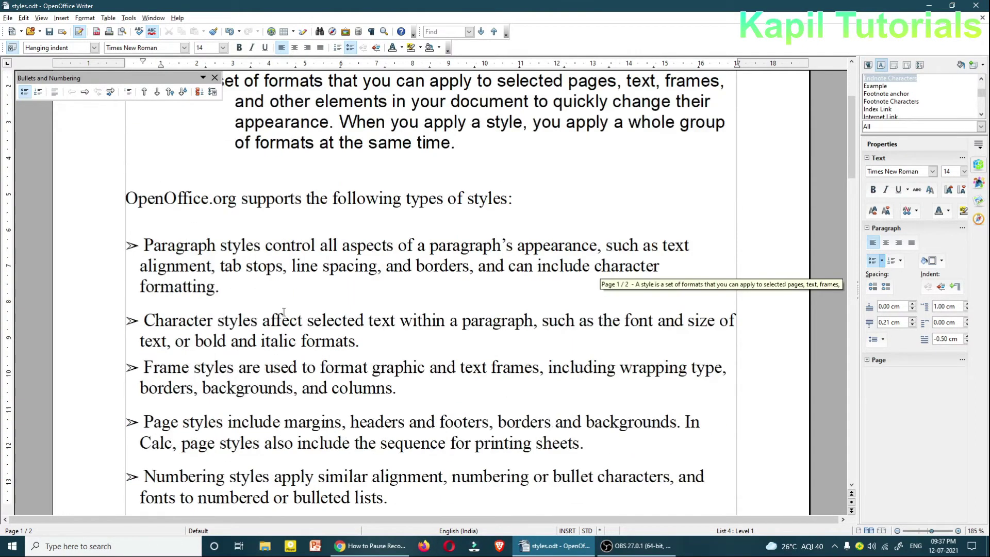
pyautogui.moveTo(143, 320); pyautogui.dragTo(213, 320)
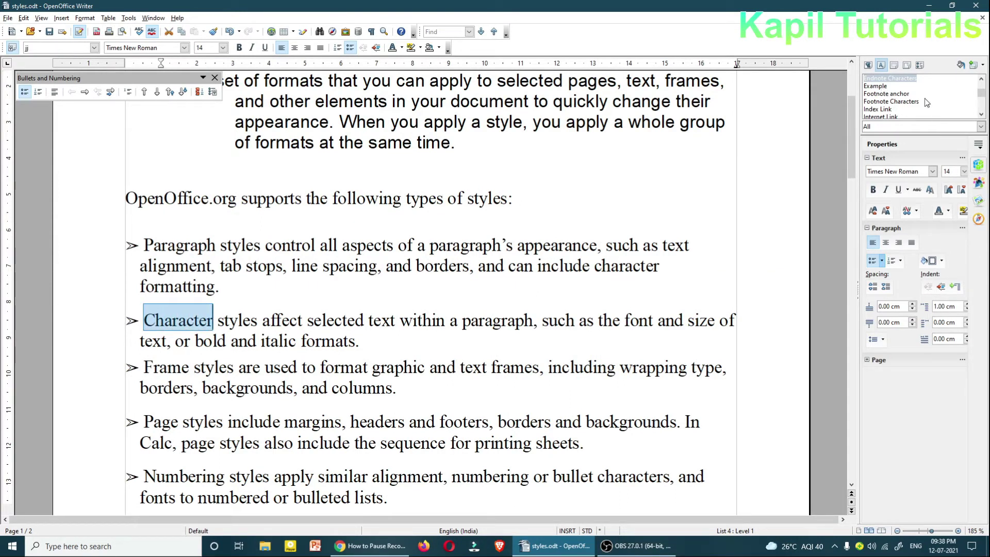
pyautogui.scroll(-1, 880, 103)
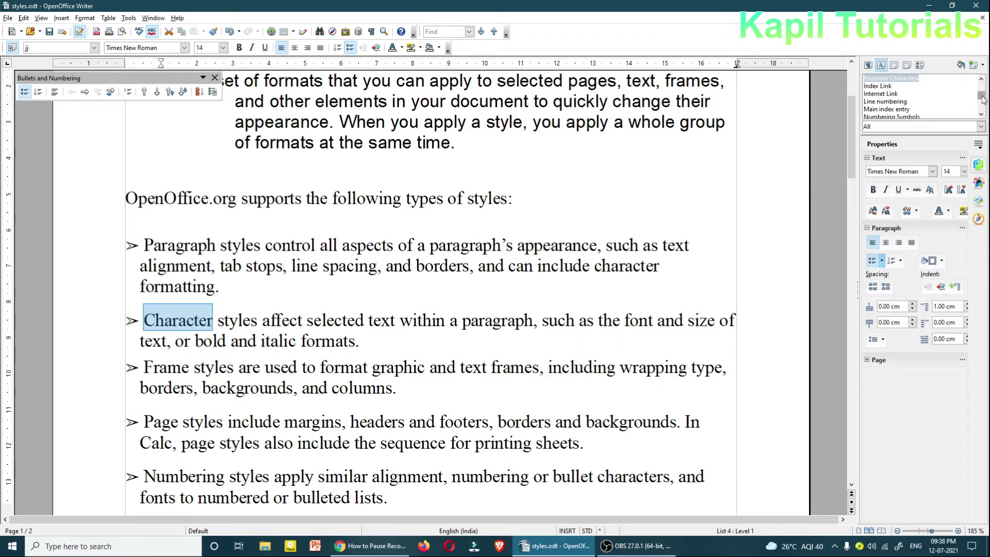
pyautogui.scroll(-1, 982, 102)
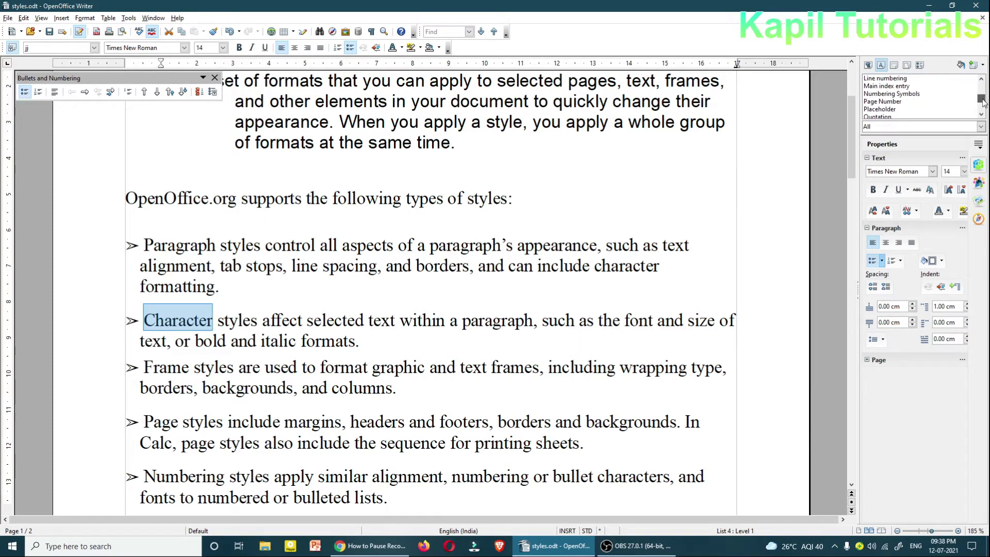
pyautogui.moveTo(983, 102); pyautogui.dragTo(982, 86)
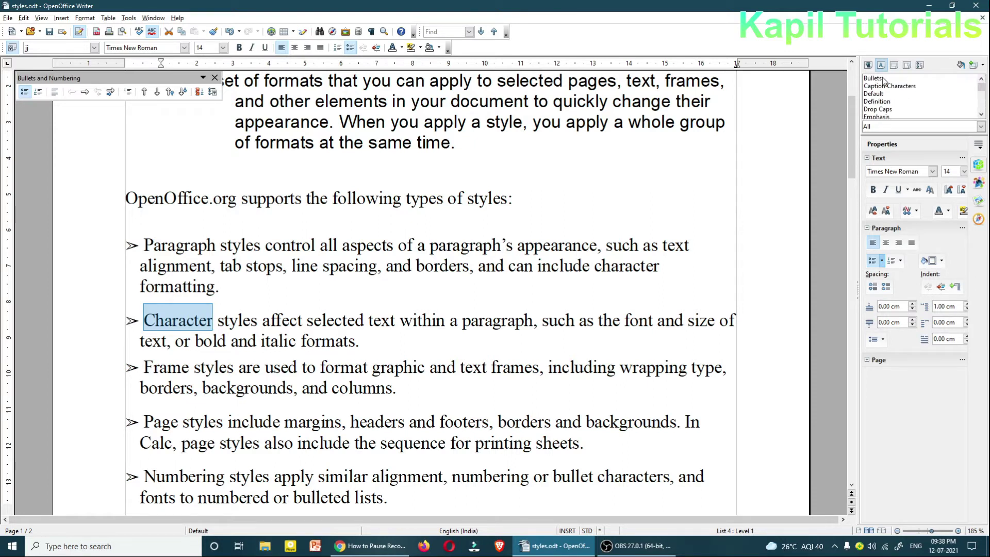
pyautogui.scroll(-1, 921, 101)
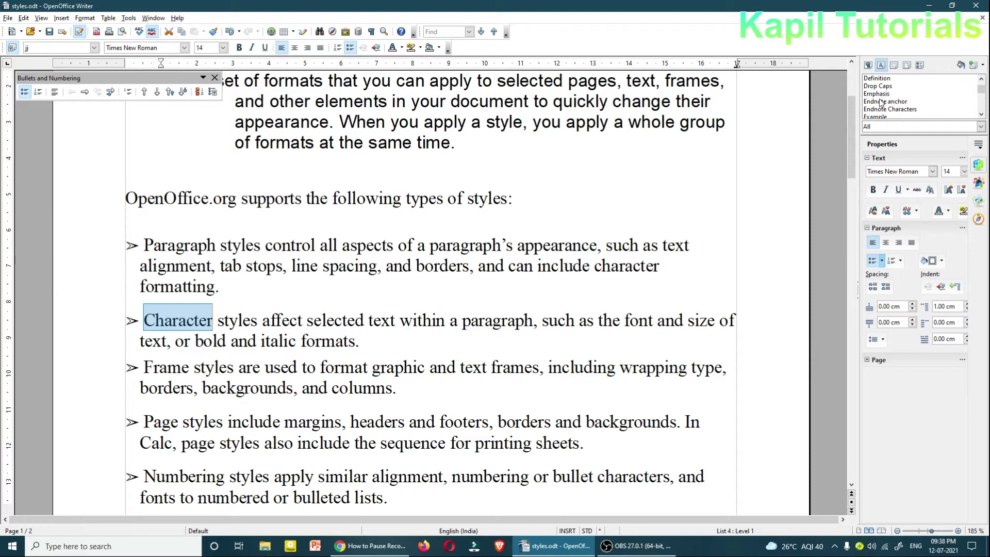
pyautogui.doubleClick(872, 98)
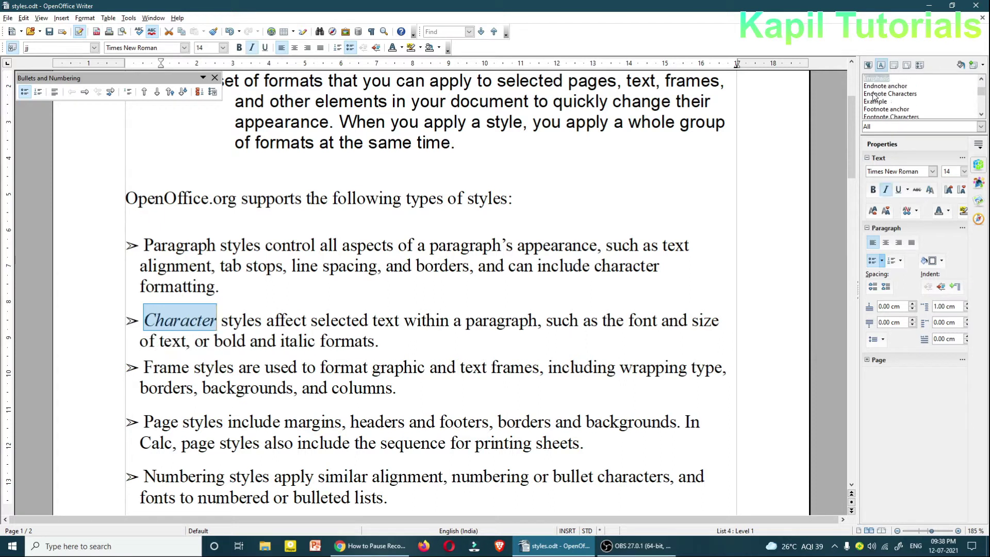
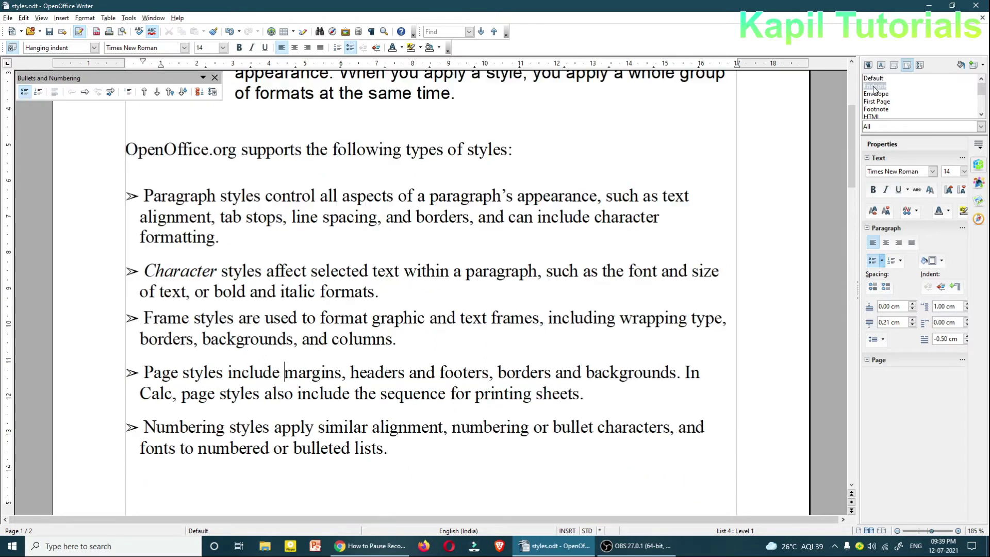
# - Set the document's variable zoom factor to 75 %
pyautogui.scroll(8, 860, 119)
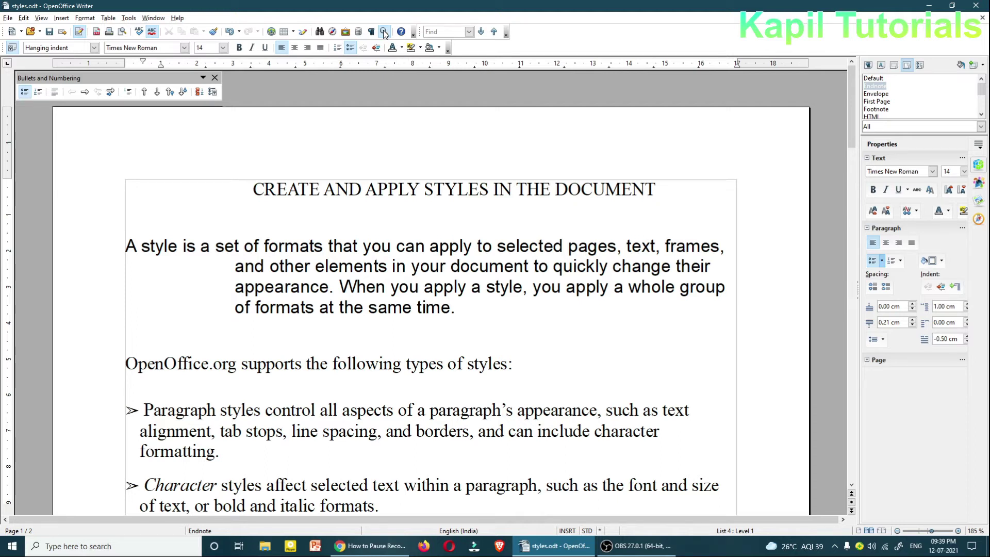
pyautogui.click(42, 18)
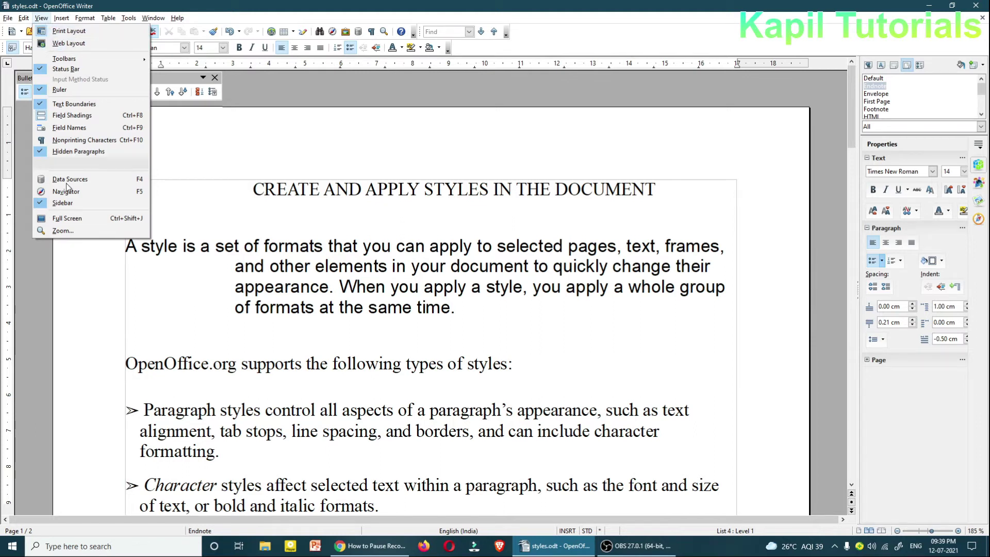
pyautogui.click(63, 230)
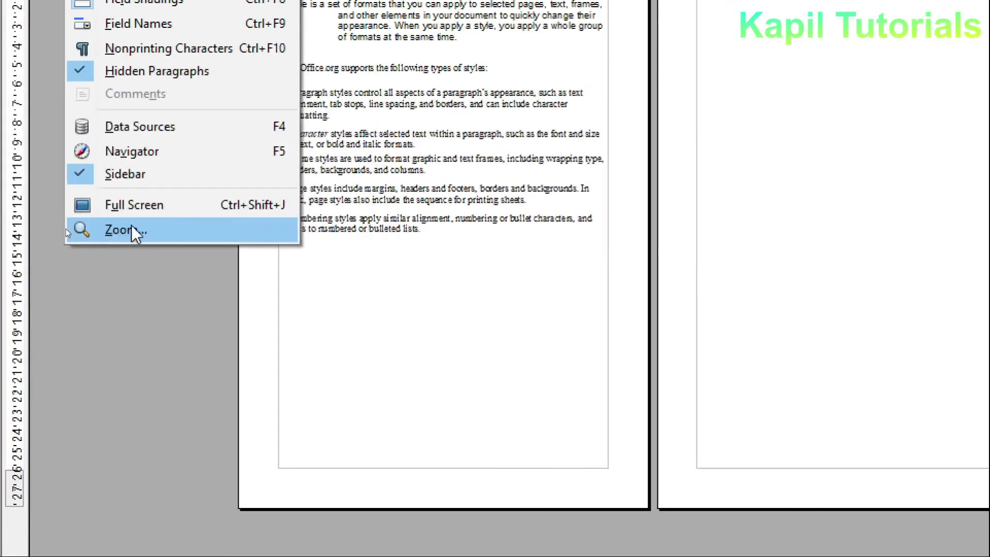
pyautogui.click(62, 231)
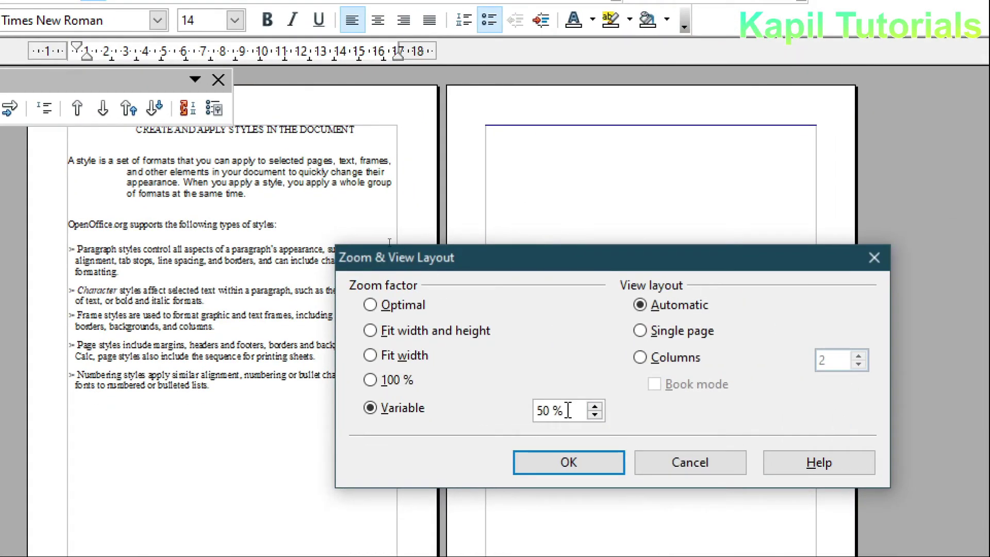
pyautogui.moveTo(789, 406); pyautogui.dragTo(724, 415)
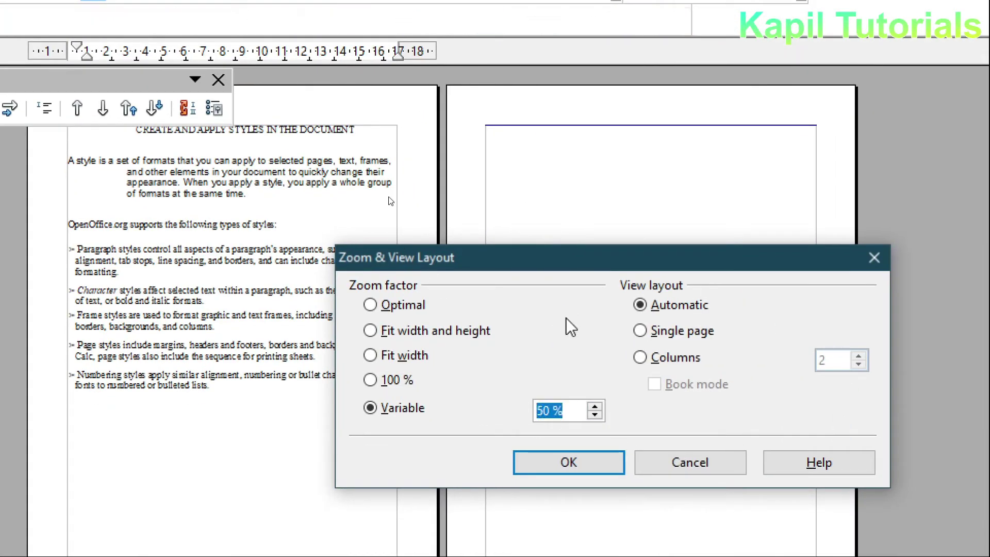
pyautogui.write('75')
pyautogui.click(592, 462)
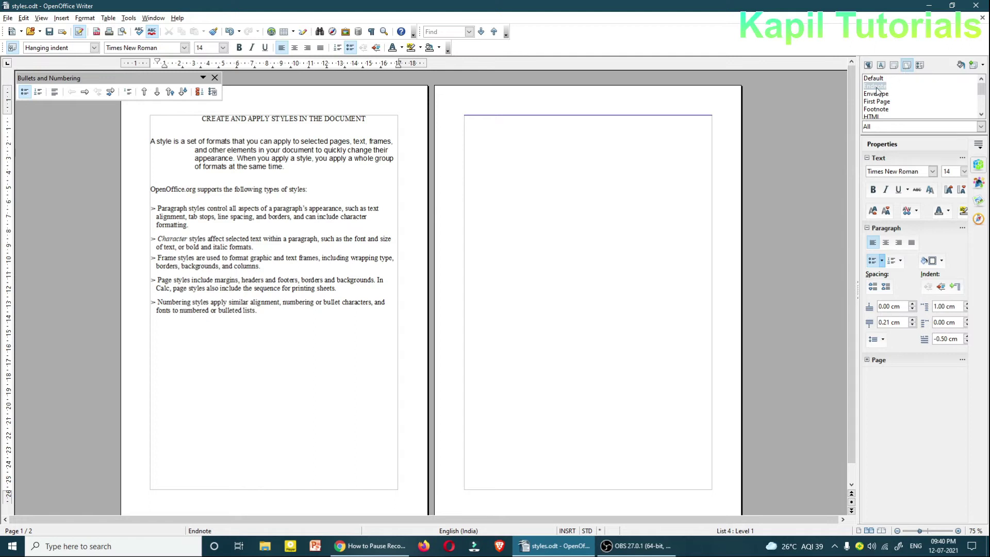
# - Apply the Envelope page style to the document's pages and replace it with the Footnote page style
pyautogui.doubleClick(872, 93)
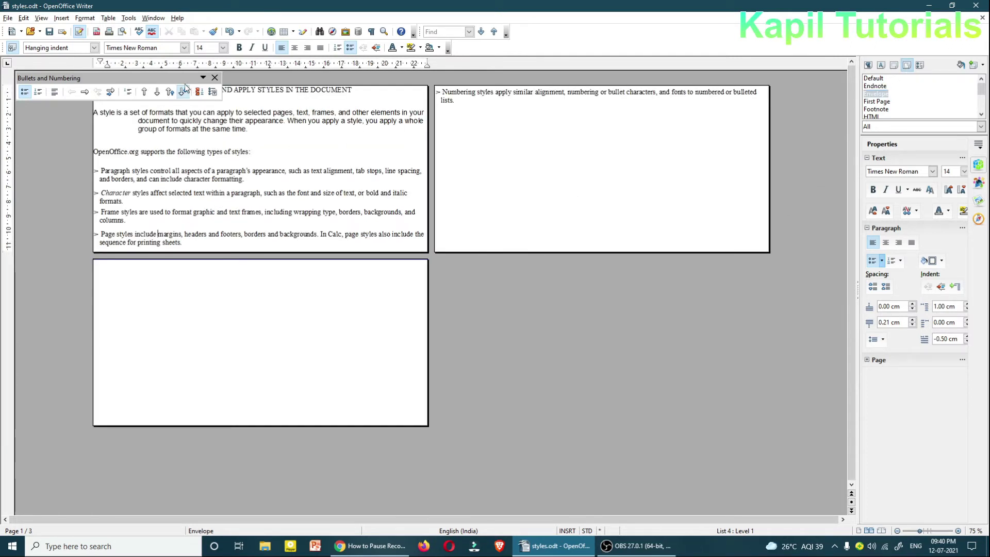
pyautogui.doubleClick(876, 109)
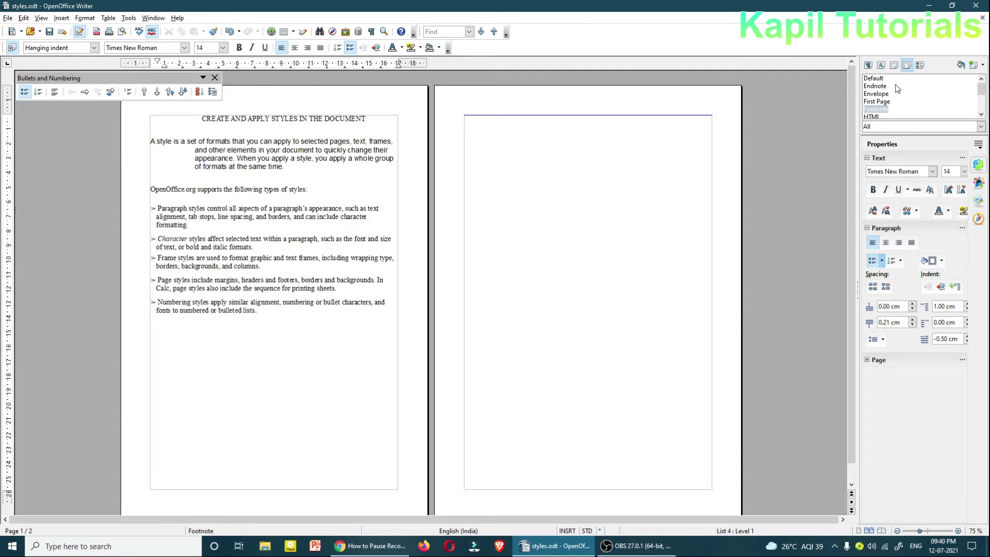
# - Show the list styles and enlarge the document view to 185 %
pyautogui.click(922, 66)
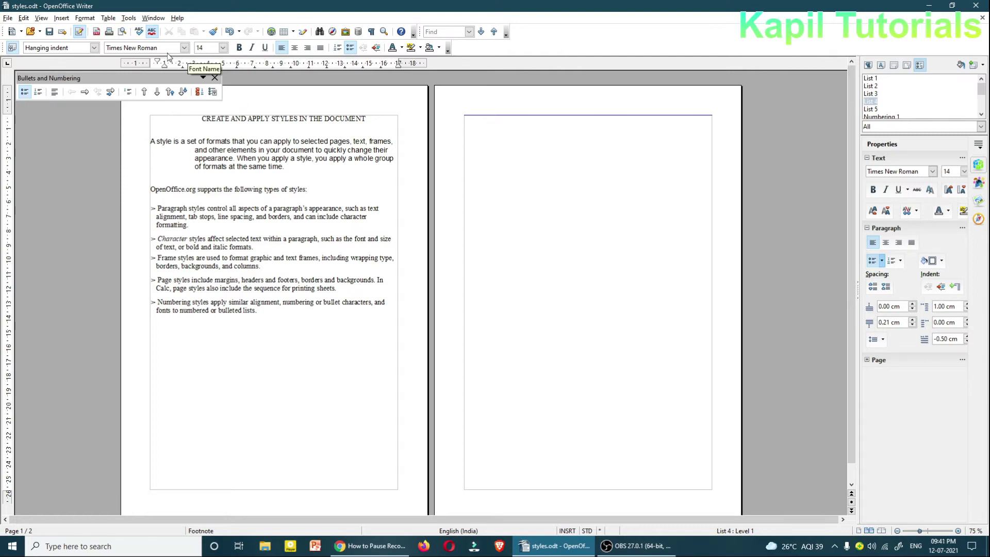
pyautogui.click(41, 18)
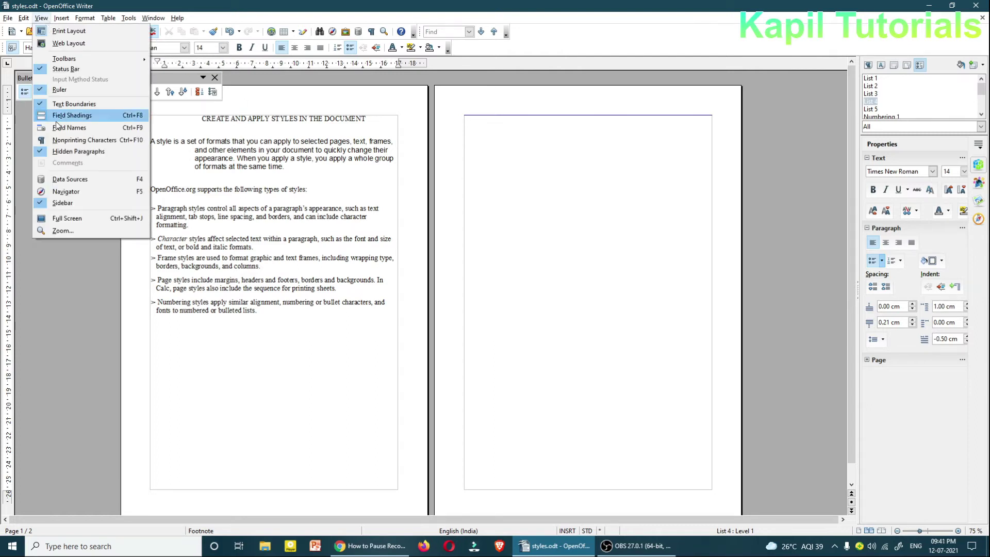
pyautogui.click(56, 234)
pyautogui.click(302, 216)
pyautogui.click(382, 264)
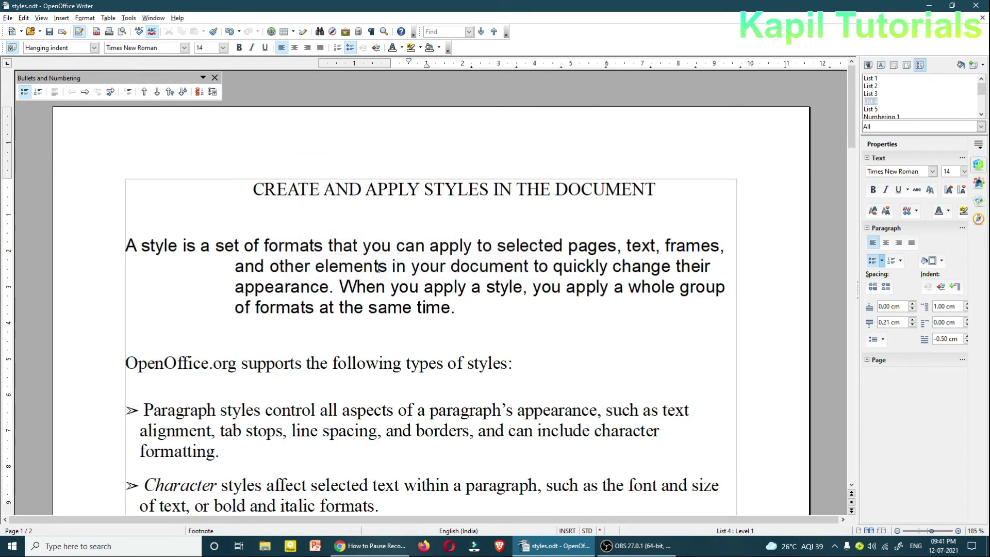
# - Apply the List 1 list style to the five bulleted paragraphs and replace it with List 2
pyautogui.scroll(-3, 701, 238)
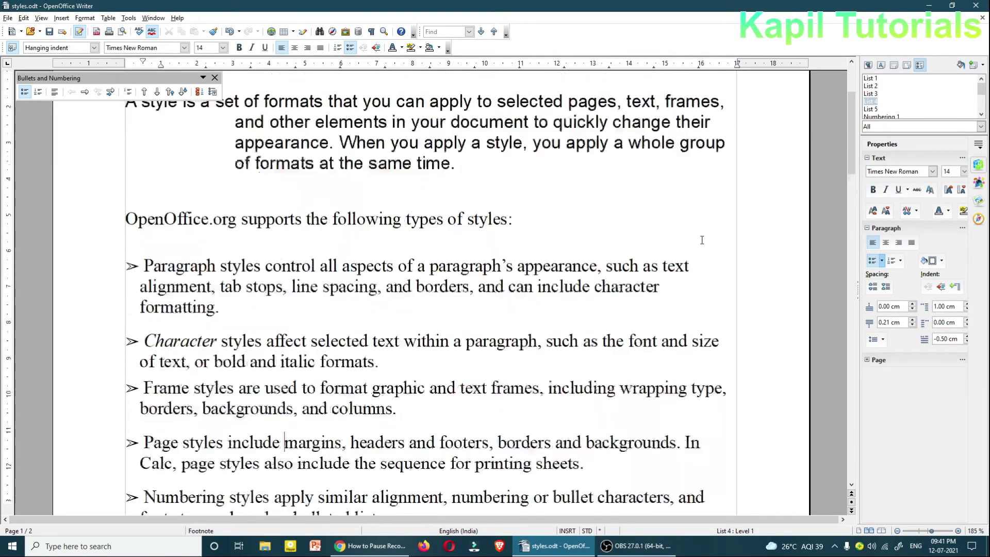
pyautogui.scroll(2, 701, 238)
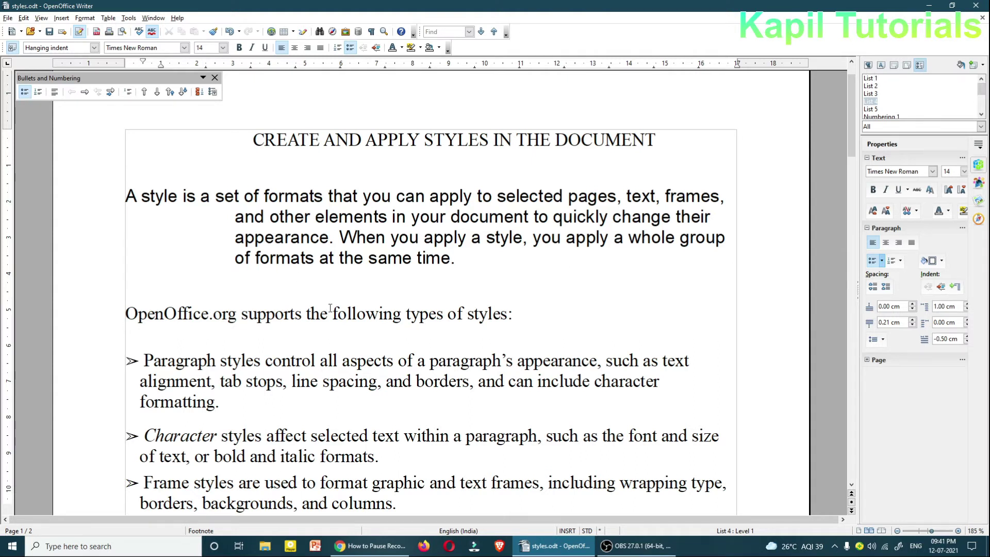
pyautogui.scroll(-3, 330, 308)
pyautogui.moveTo(145, 222); pyautogui.dragTo(533, 465)
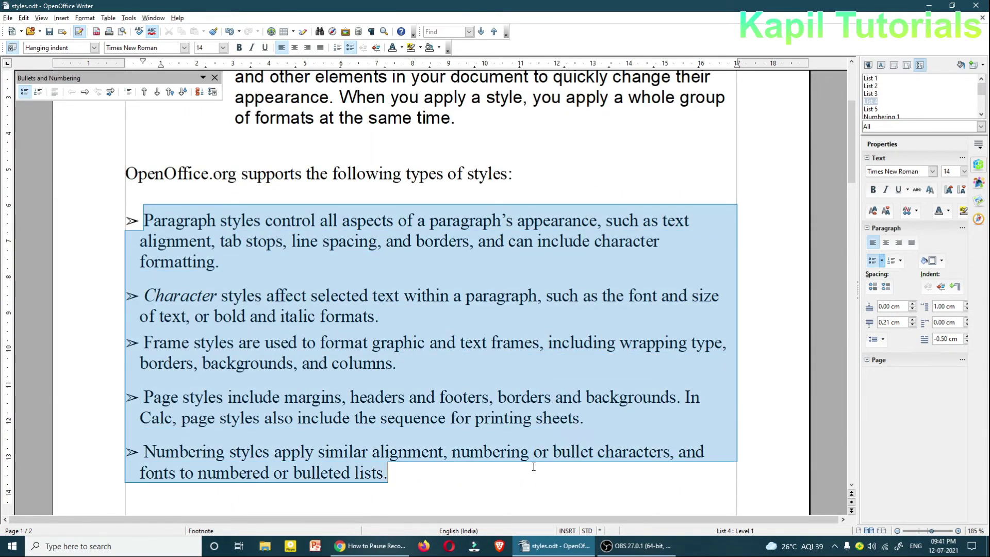
pyautogui.doubleClick(871, 79)
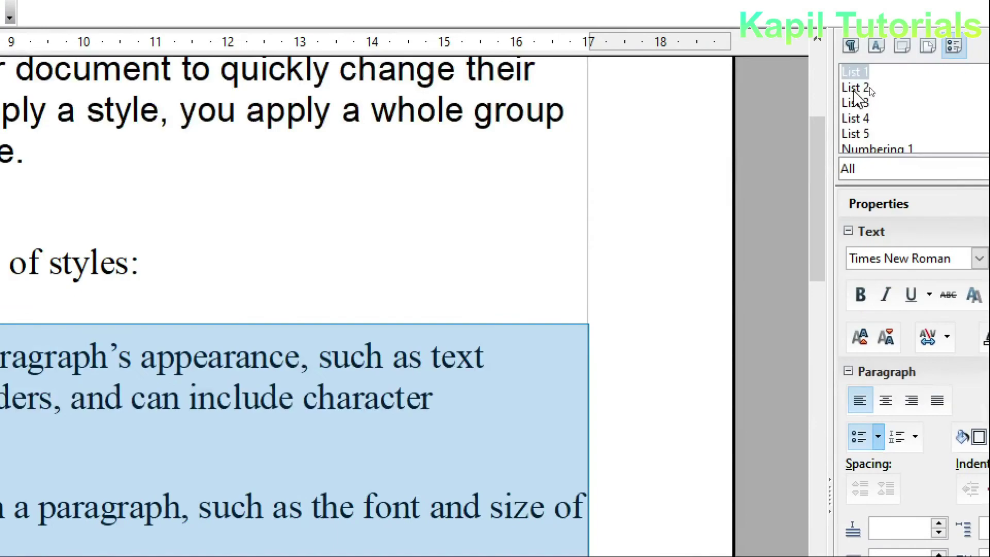
pyautogui.doubleClick(854, 88)
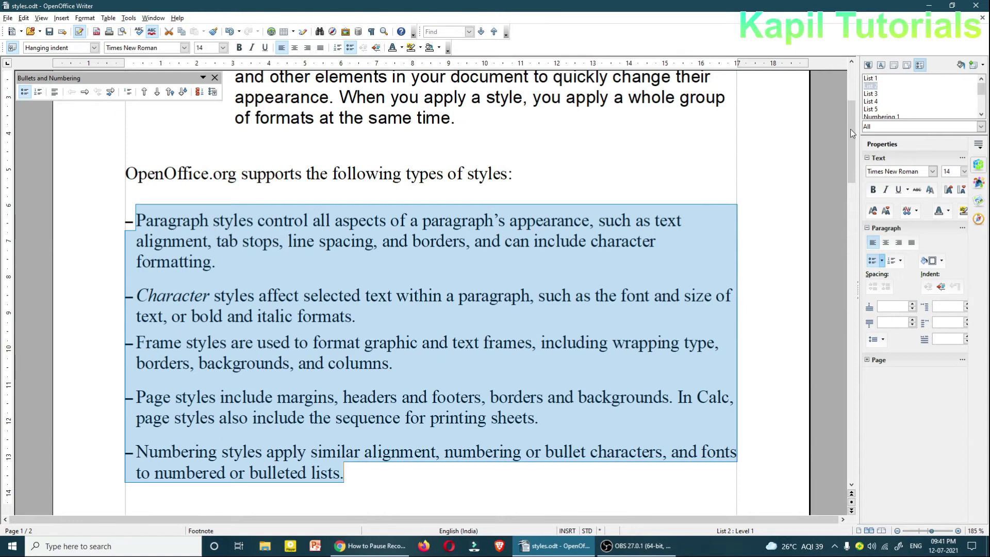
# - Replace the list style of the five bulleted paragraphs with List 3
pyautogui.doubleClick(876, 94)
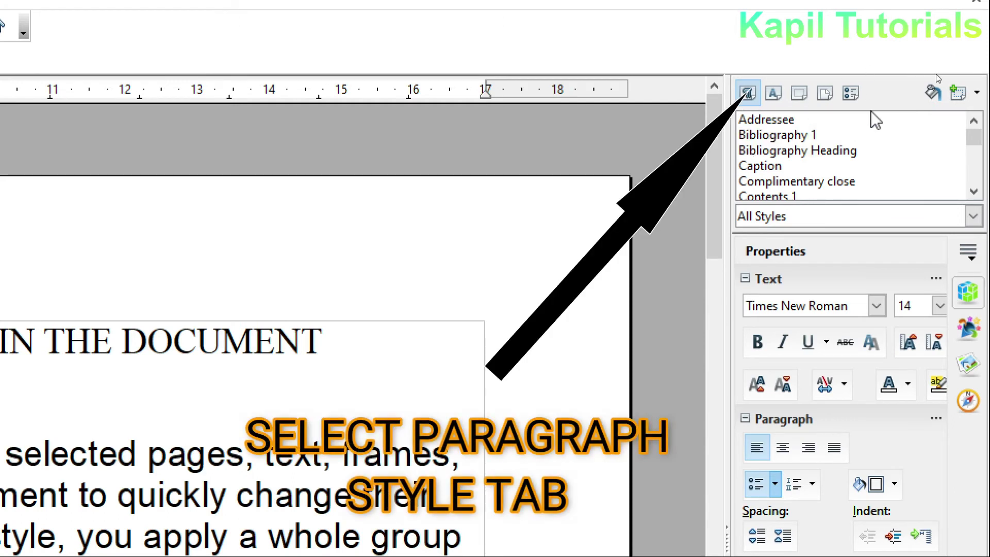
# - Create a new paragraph style from the selection and name it "example style 9th"
pyautogui.click(976, 92)
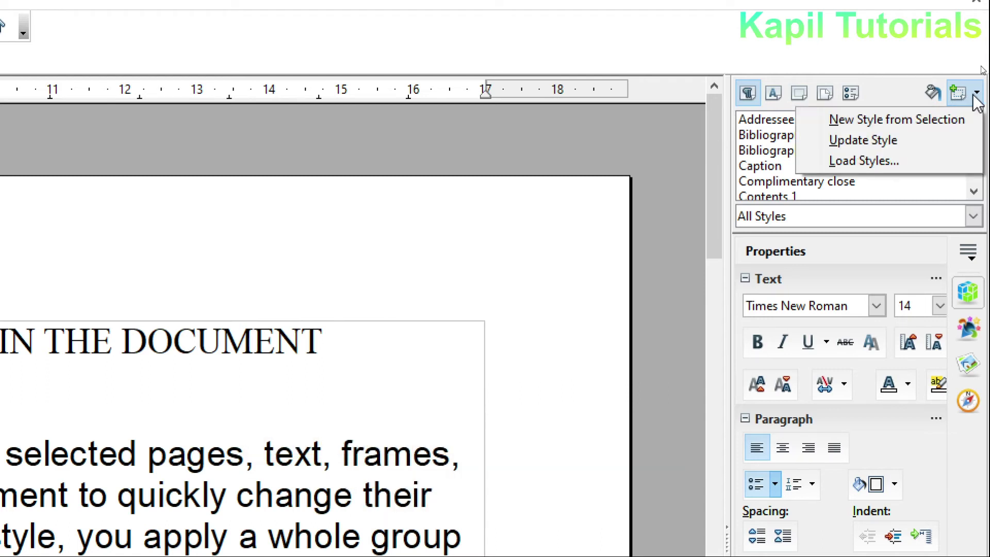
pyautogui.click(865, 122)
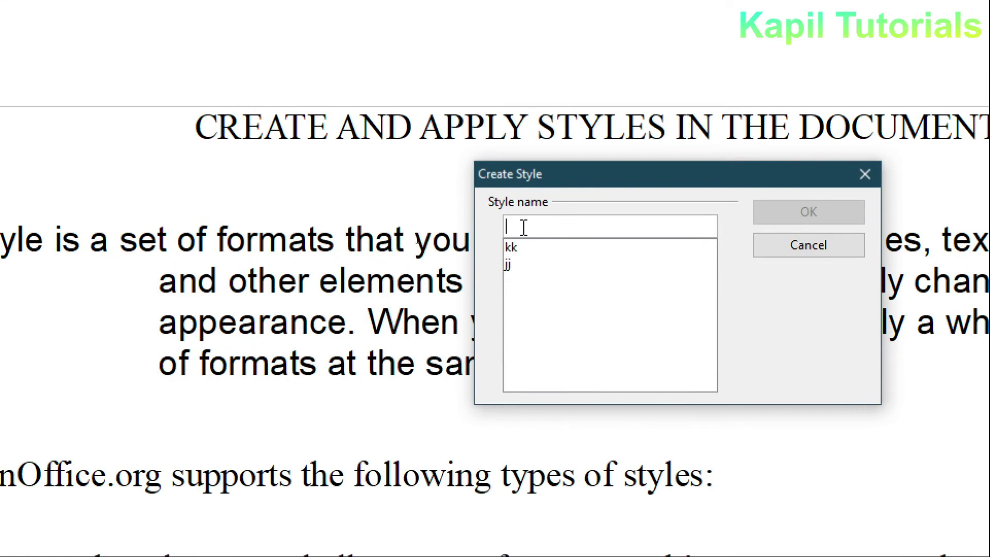
pyautogui.write('examp')
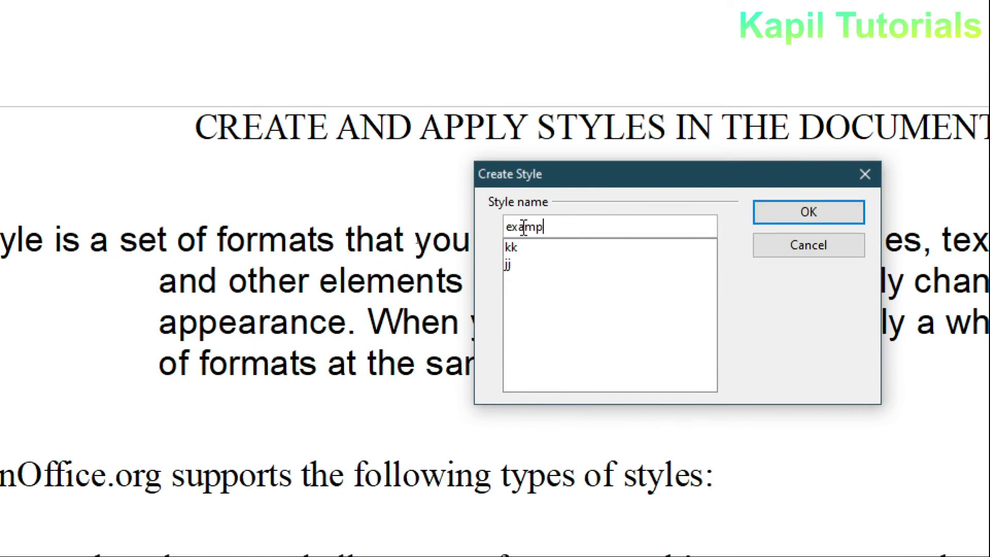
pyautogui.write('le style 9th')
pyautogui.click(786, 221)
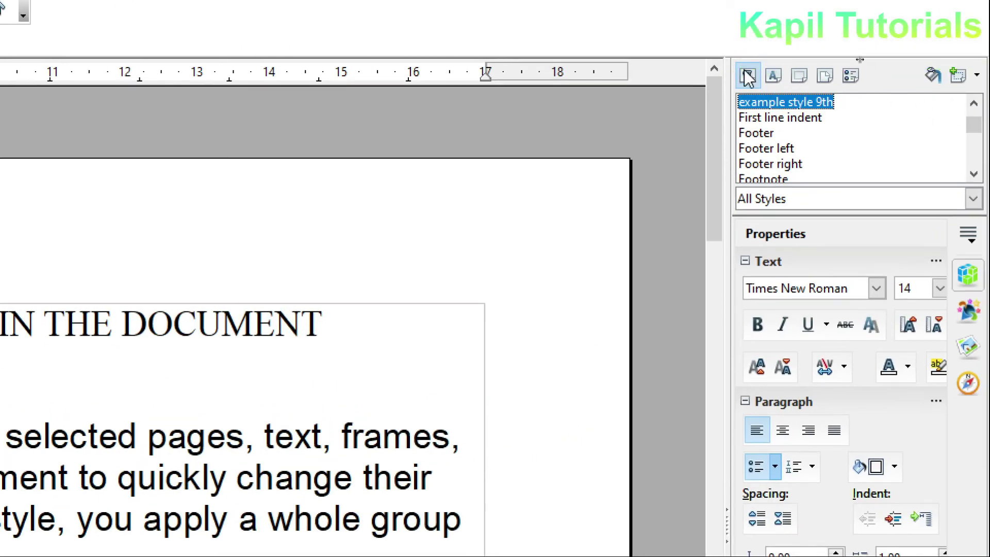
# - Open the paragraph style "example style 9th" for modification and set its alignment to Justified
pyautogui.moveTo(972, 127)
pyautogui.mouseDown()
pyautogui.moveTo(977, 144)
pyautogui.moveTo(978, 116)
pyautogui.mouseUp()
pyautogui.moveTo(973, 179); pyautogui.dragTo(973, 183)
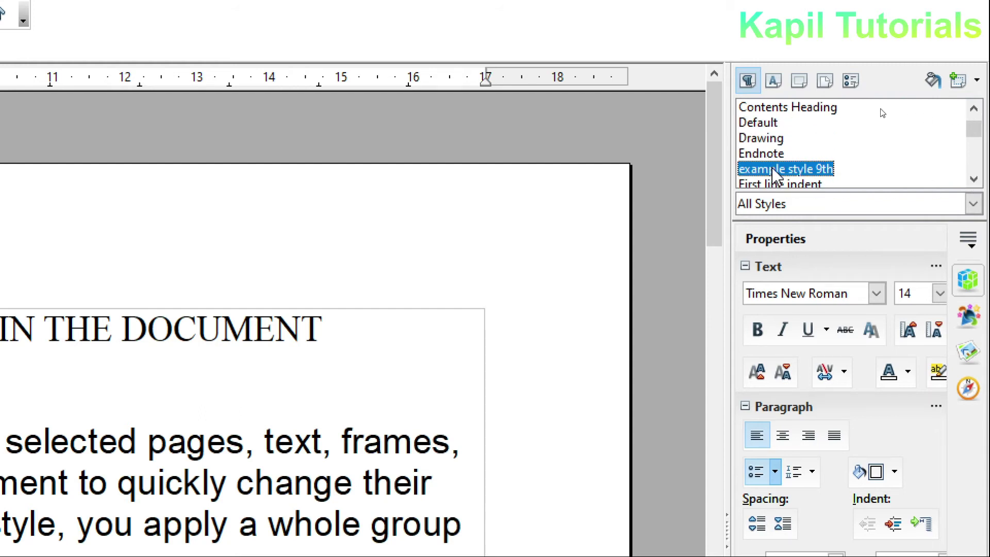
pyautogui.rightClick(777, 169)
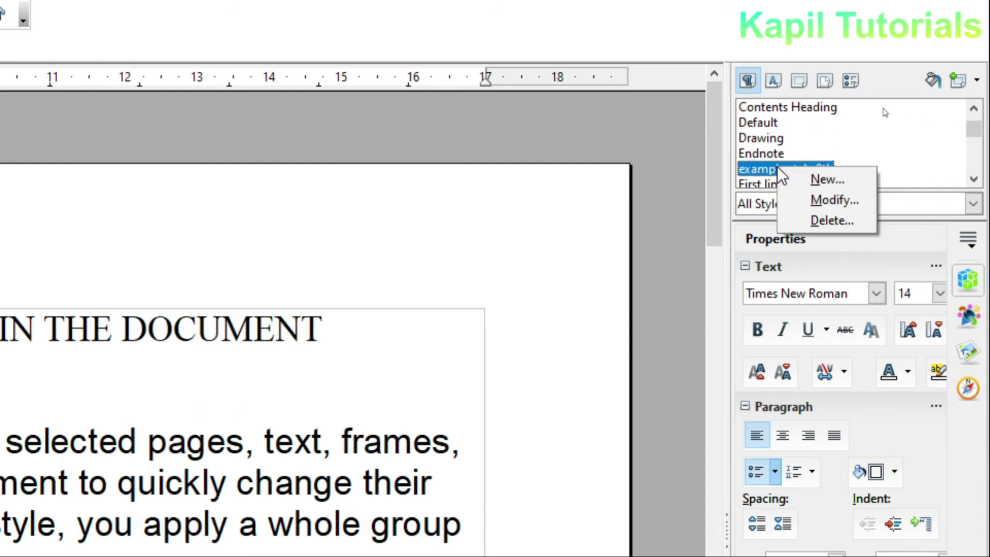
pyautogui.click(832, 201)
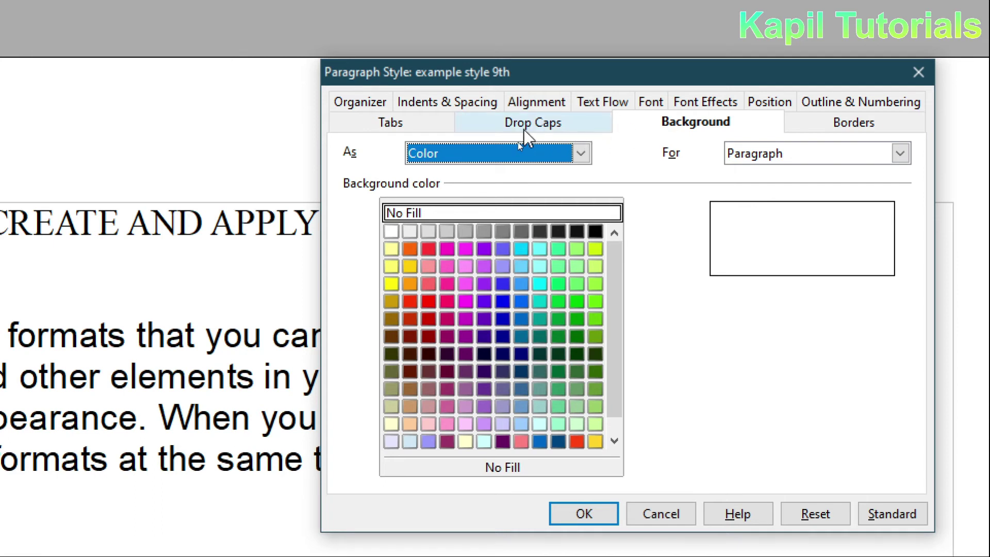
pyautogui.click(533, 103)
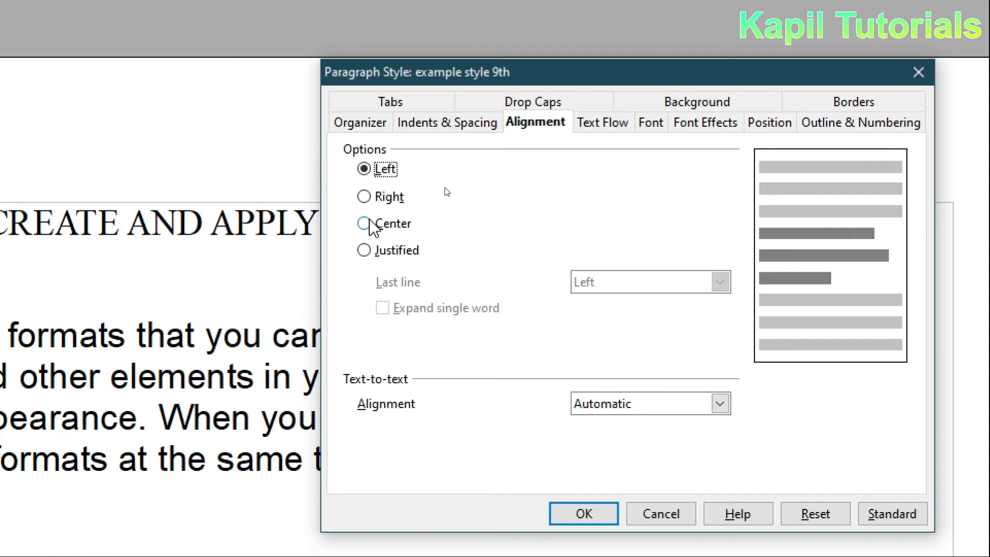
pyautogui.click(364, 250)
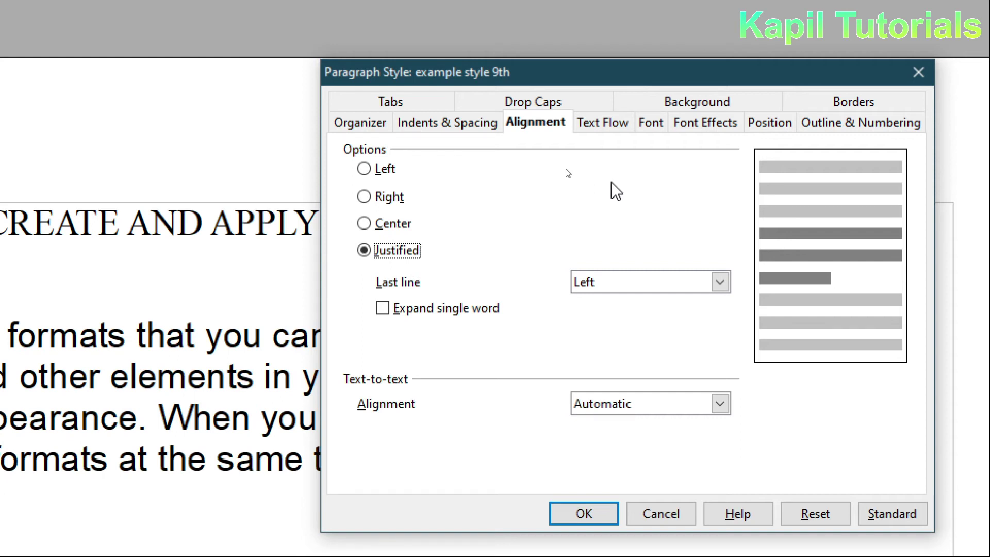
# - Set the font of "example style 9th" to Vladimir Script with the Bold typeface
pyautogui.click(649, 123)
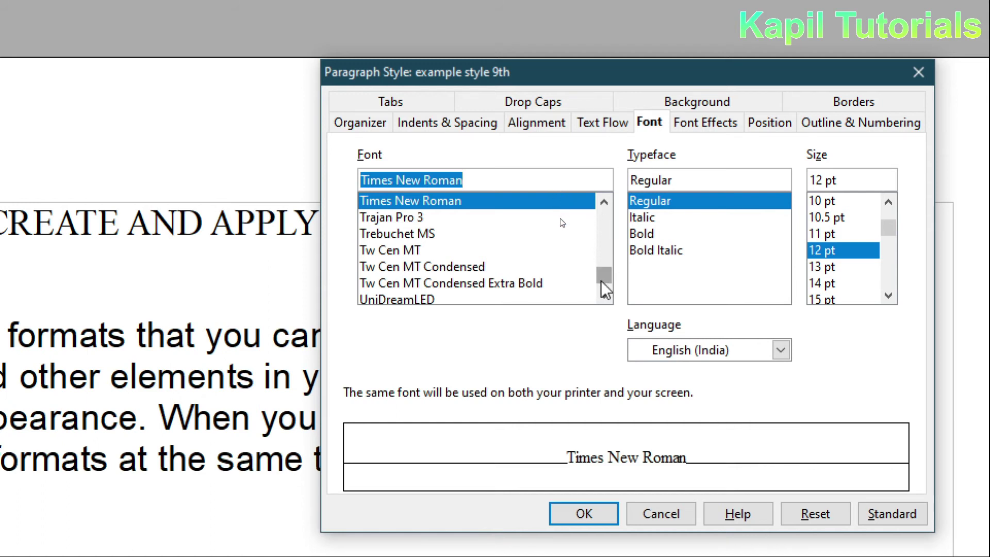
pyautogui.write('Verdana')
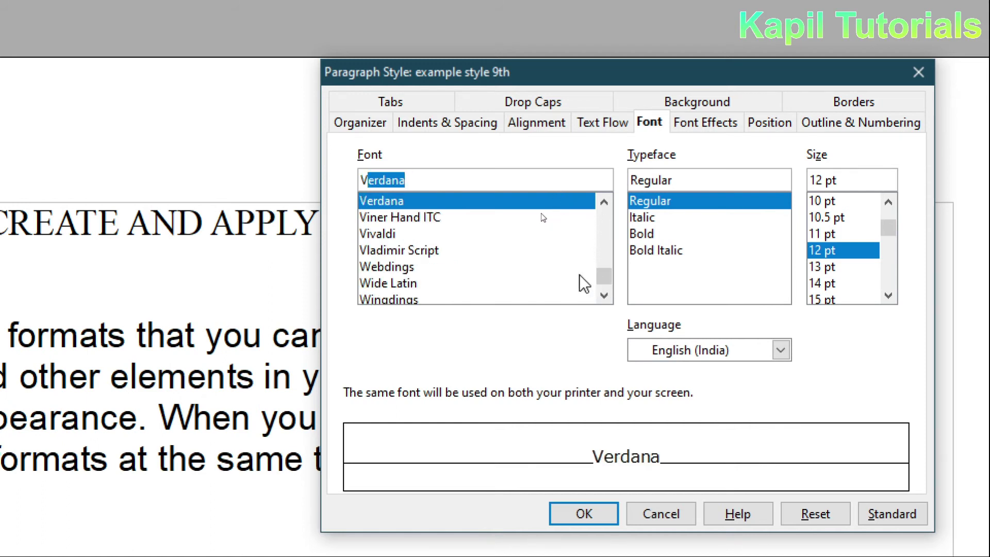
pyautogui.click(405, 253)
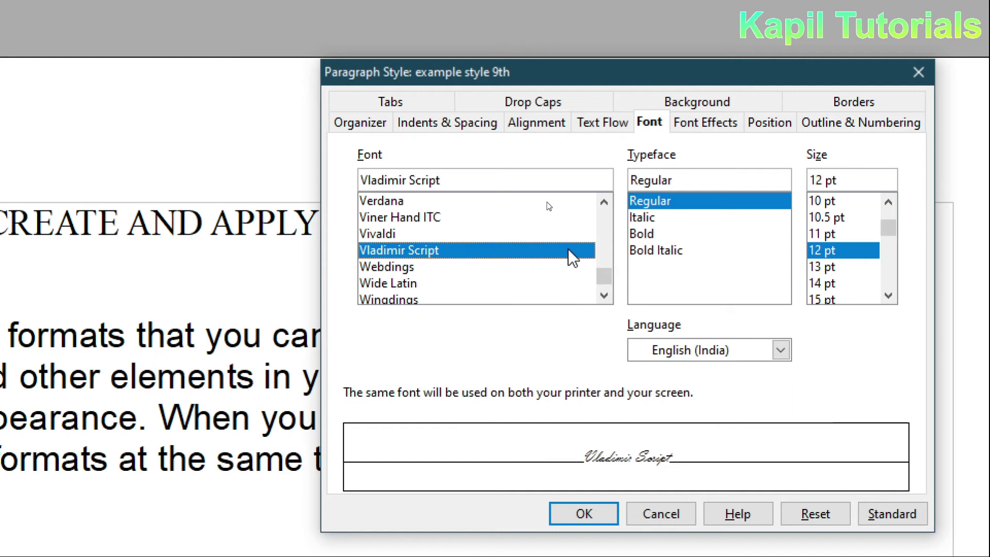
pyautogui.click(645, 235)
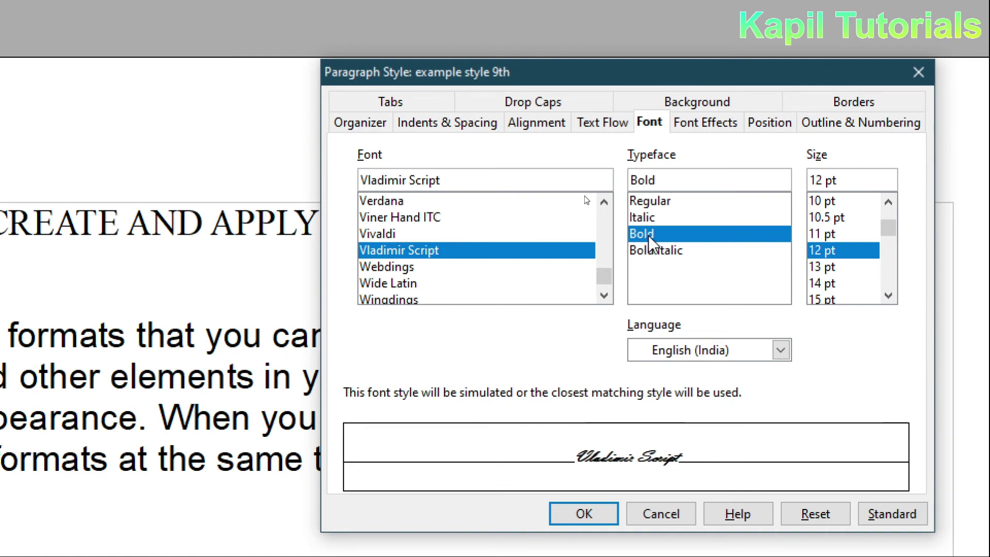
# - Set the font color of "example style 9th" to Red 3
pyautogui.click(704, 124)
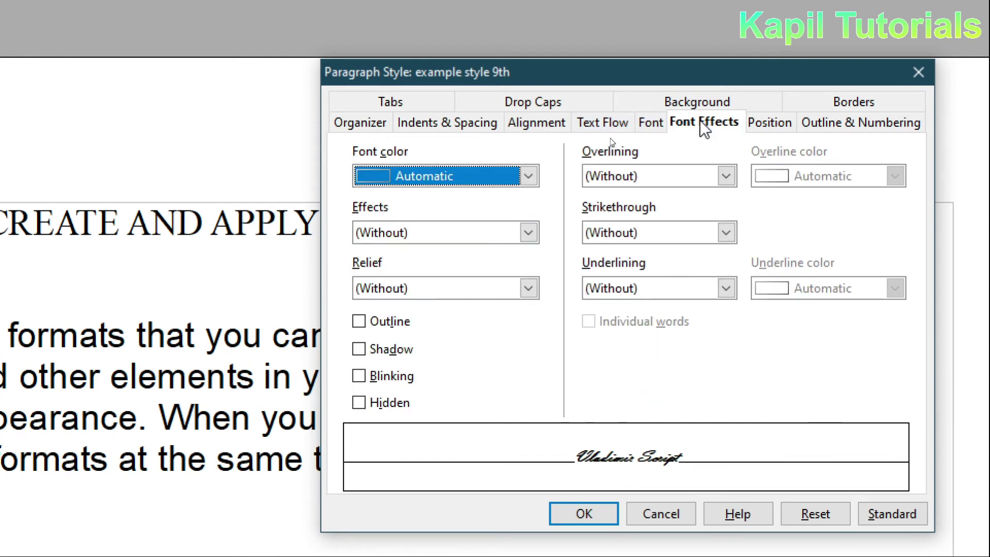
pyautogui.click(531, 176)
pyautogui.moveTo(530, 210); pyautogui.dragTo(530, 231)
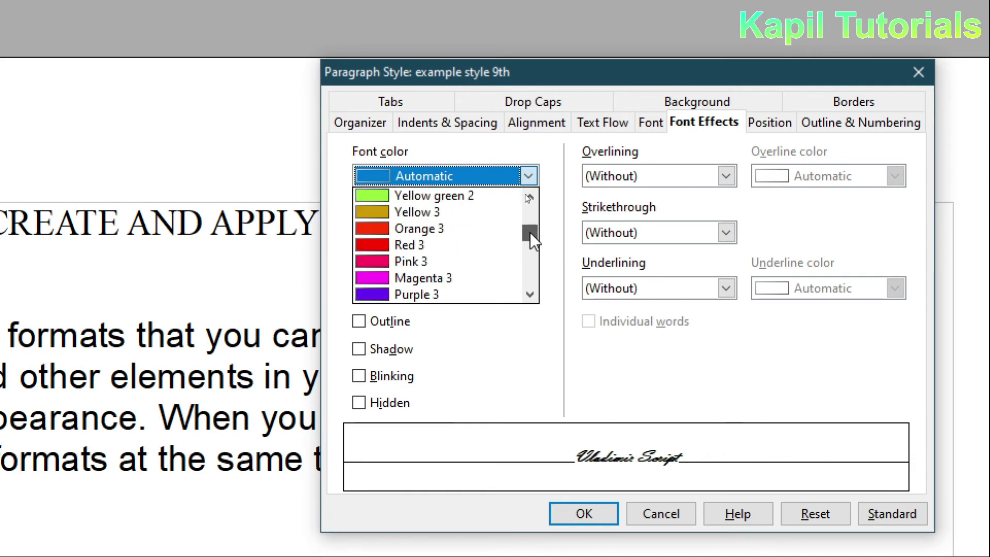
pyautogui.click(370, 247)
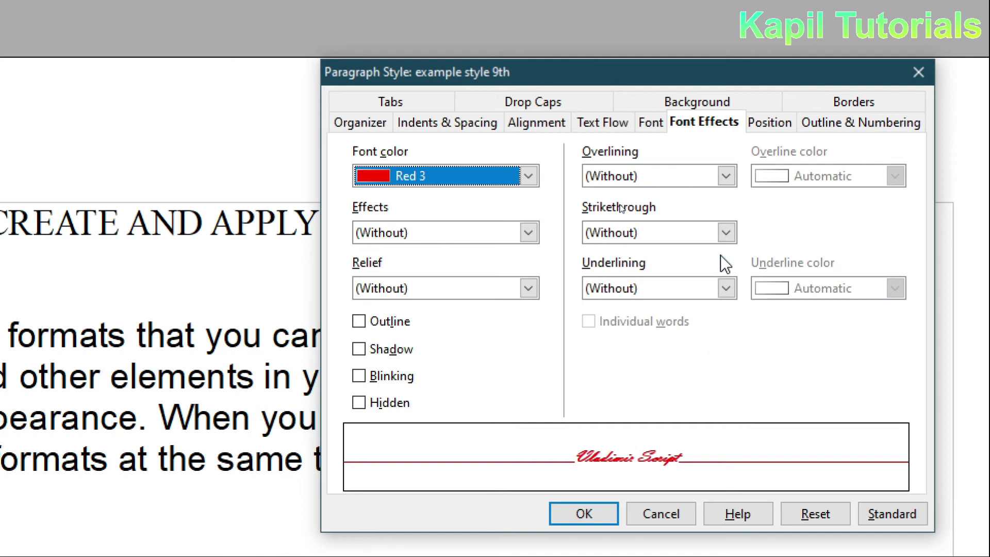
# - Give "example style 9th" a Double underline in Blue
pyautogui.click(724, 289)
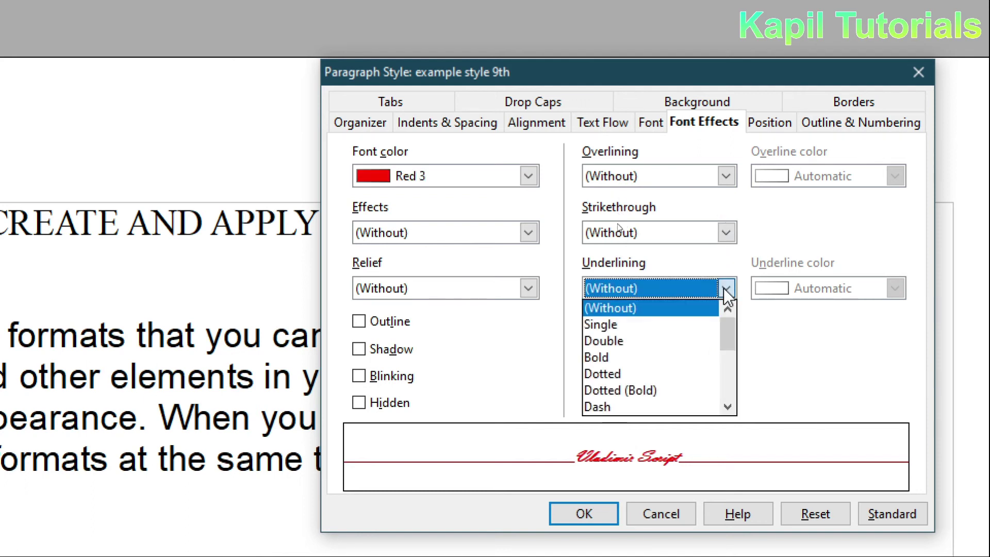
pyautogui.click(608, 339)
pyautogui.click(864, 288)
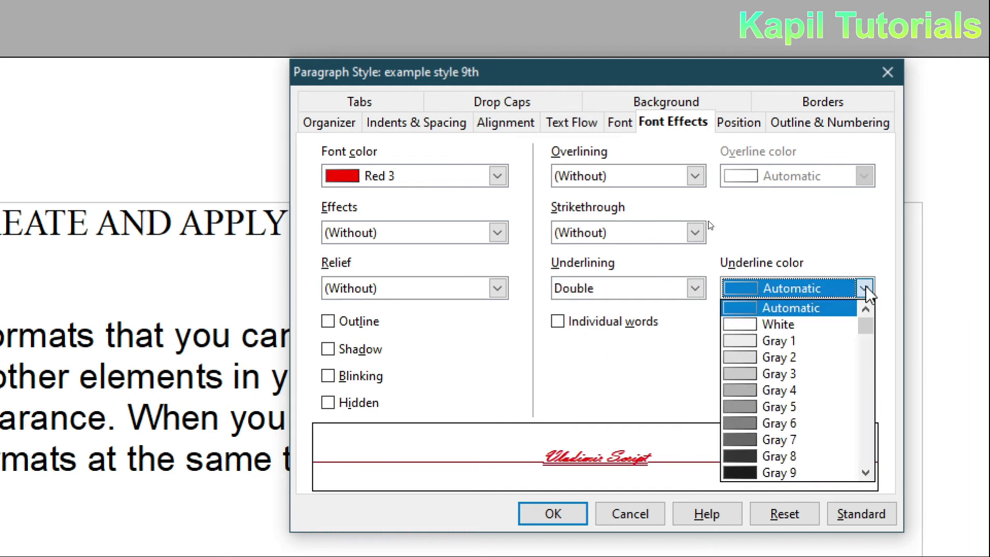
pyautogui.scroll(-4, 823, 449)
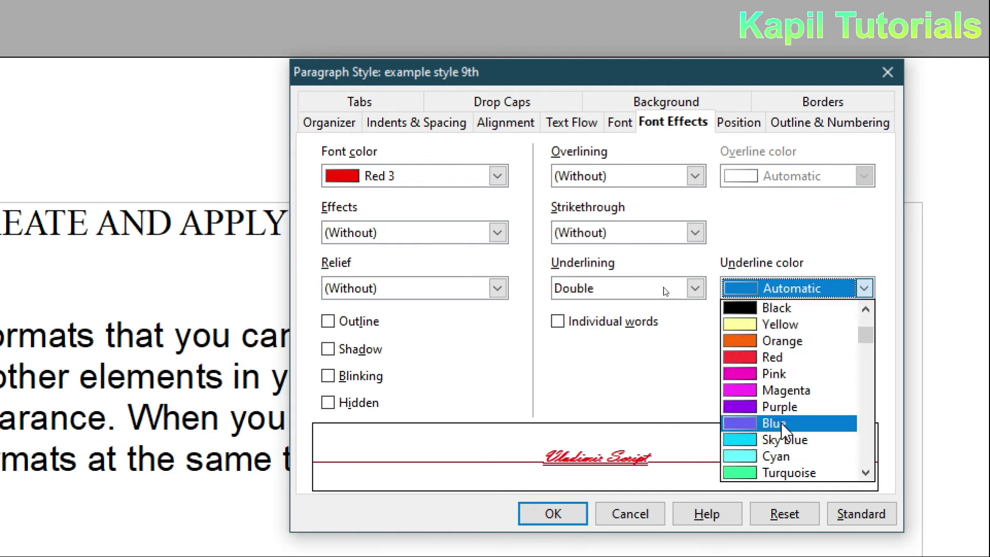
pyautogui.scroll(-1, 804, 386)
pyautogui.click(745, 373)
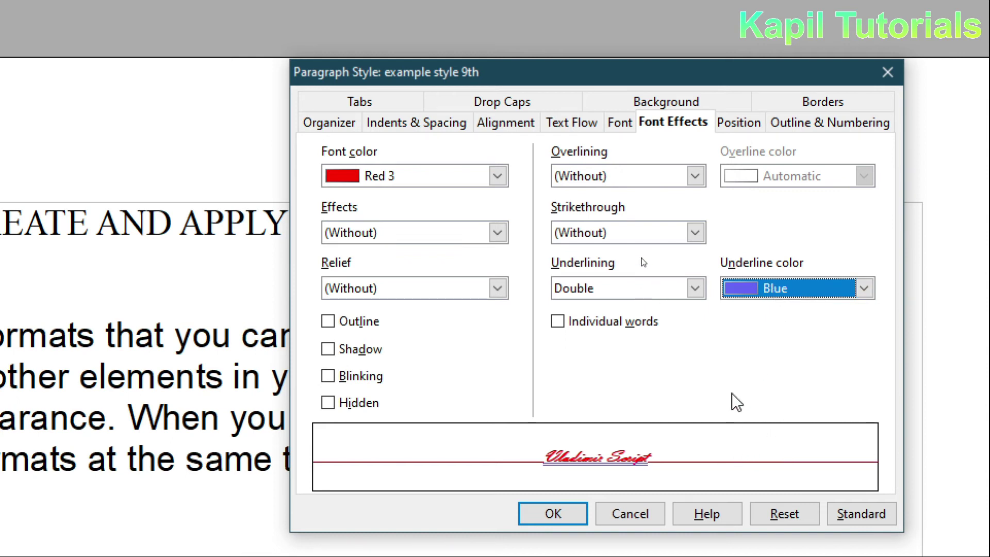
# - Set the paragraph background of "example style 9th" to Yellow 1 and save the style changes
pyautogui.click(641, 102)
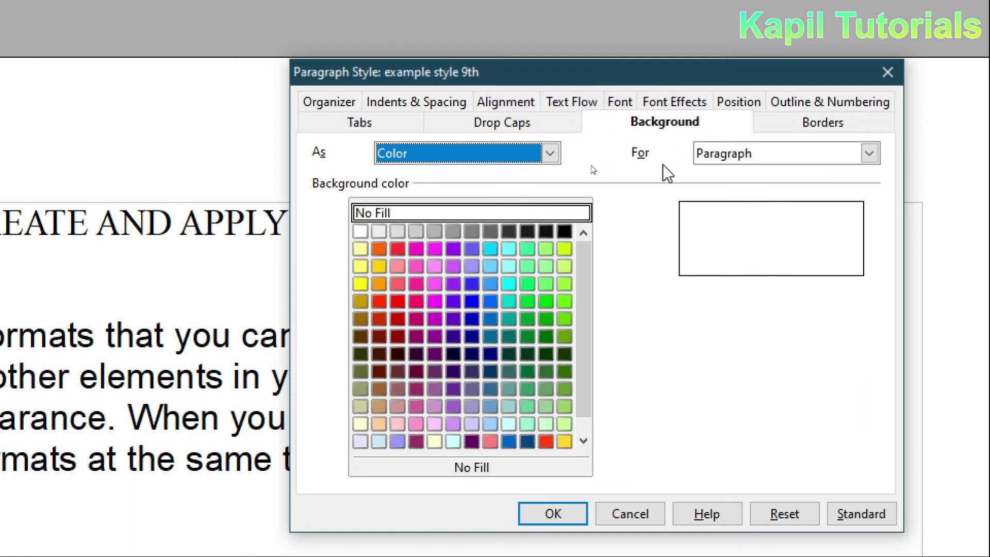
pyautogui.click(361, 268)
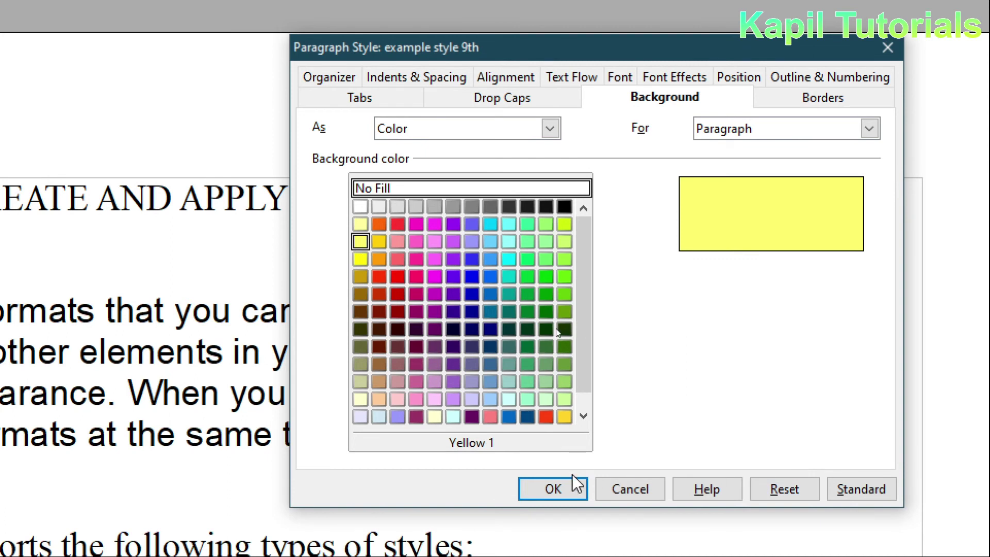
pyautogui.click(541, 487)
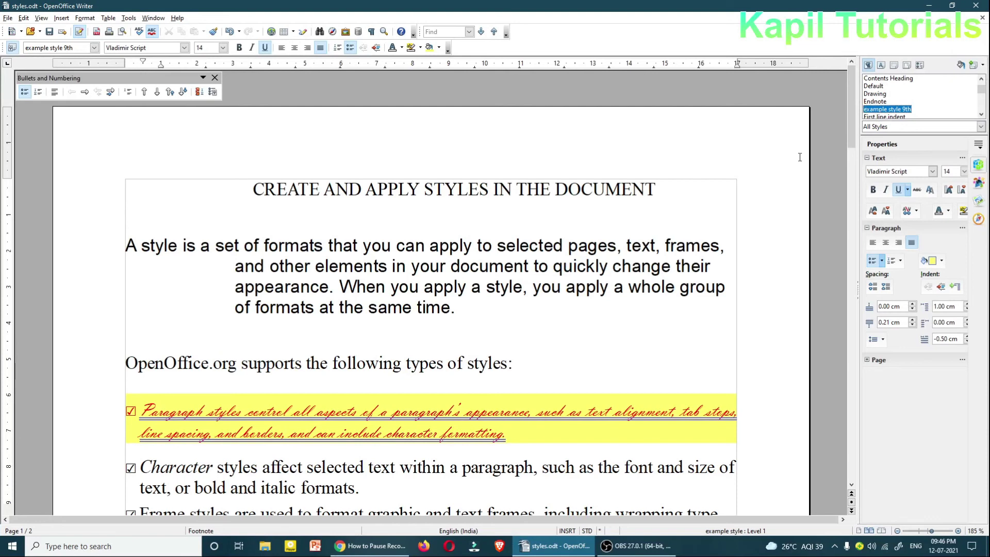
# - Apply the paragraph style "example style 9th" to the opening paragraph starting "A style is a set of formats"
pyautogui.click(493, 362)
pyautogui.scroll(-3, 493, 345)
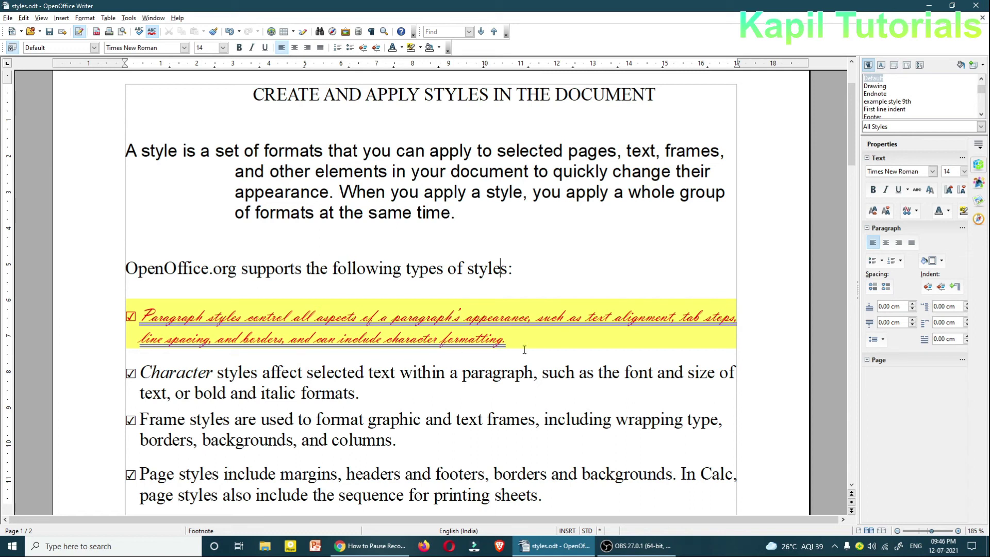
pyautogui.scroll(1, 376, 190)
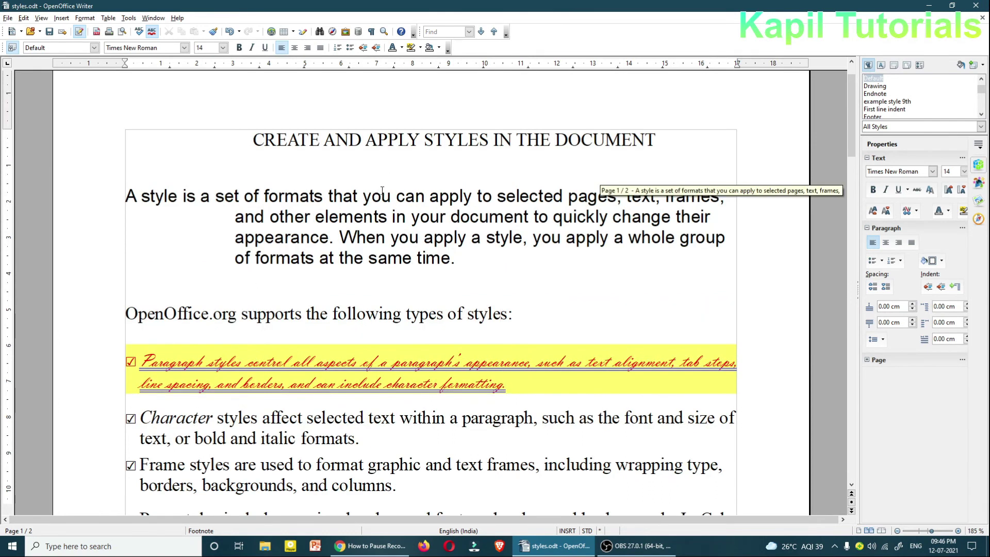
pyautogui.moveTo(127, 196); pyautogui.dragTo(454, 258)
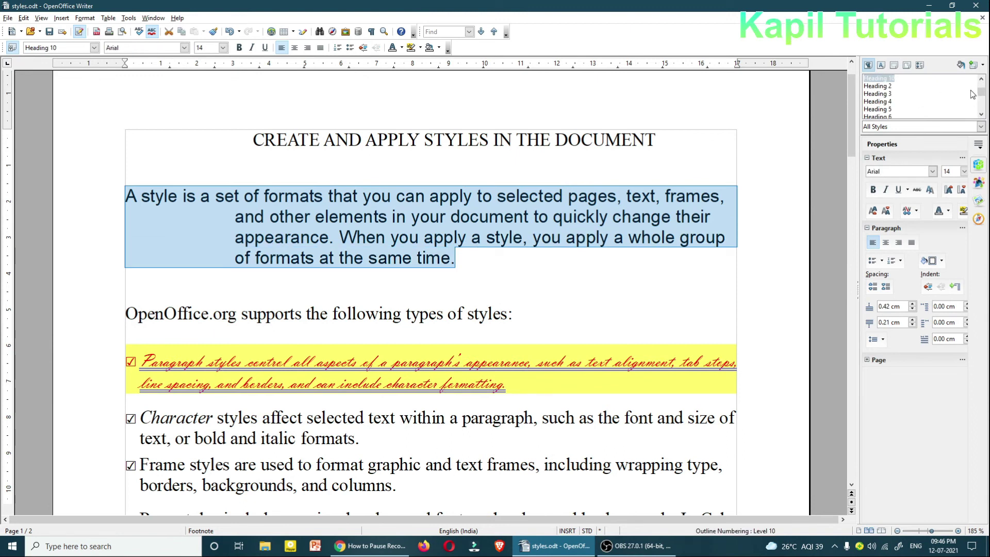
pyautogui.moveTo(981, 93); pyautogui.dragTo(982, 85)
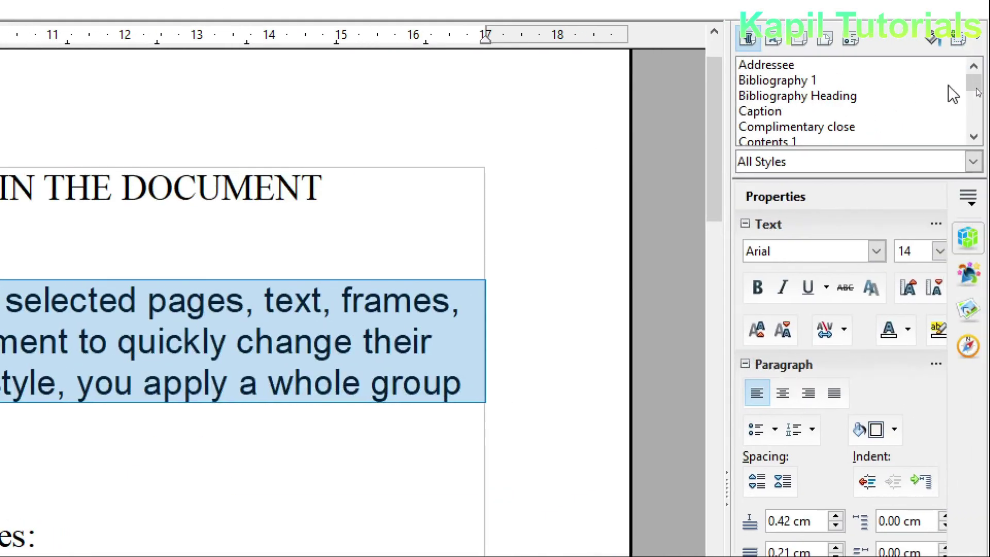
pyautogui.moveTo(974, 84); pyautogui.dragTo(974, 91)
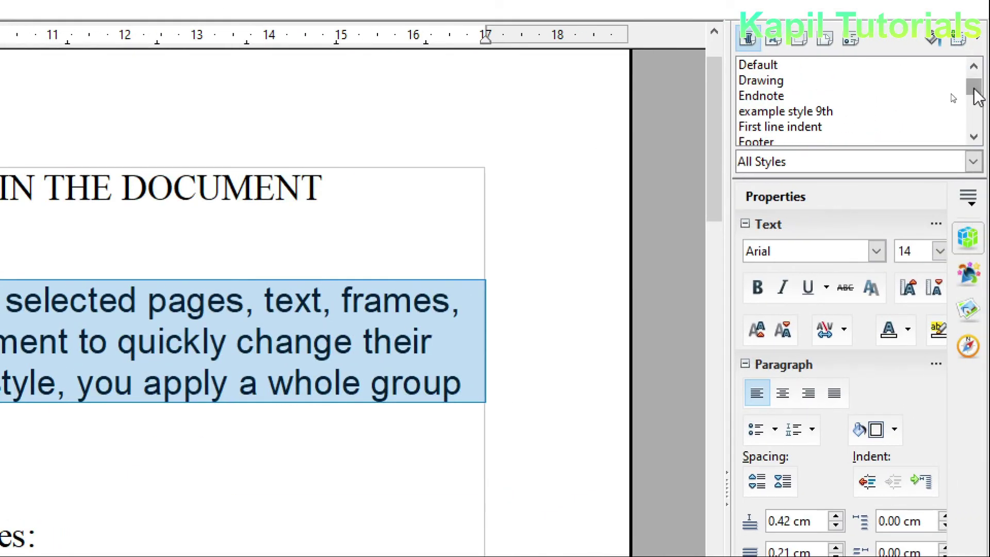
pyautogui.doubleClick(776, 111)
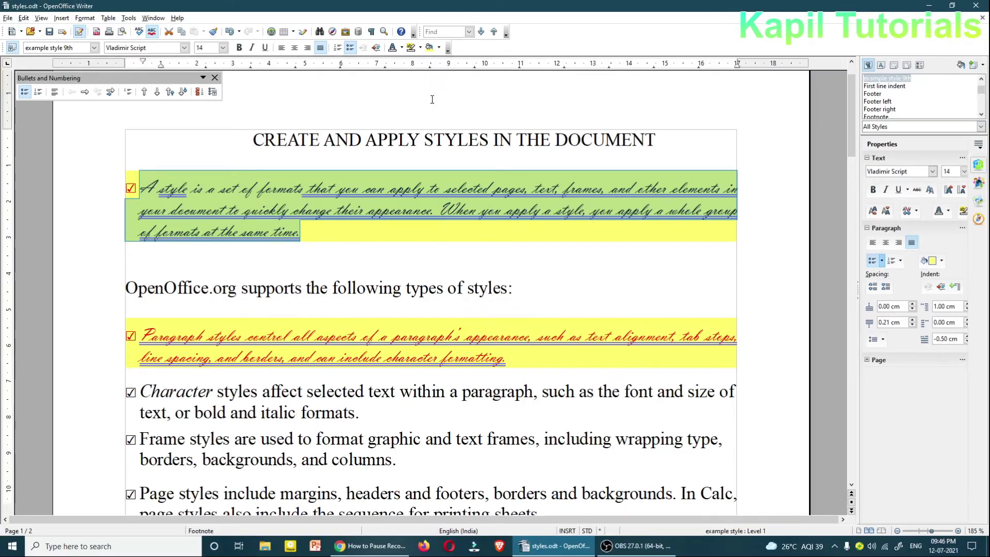
pyautogui.click(344, 254)
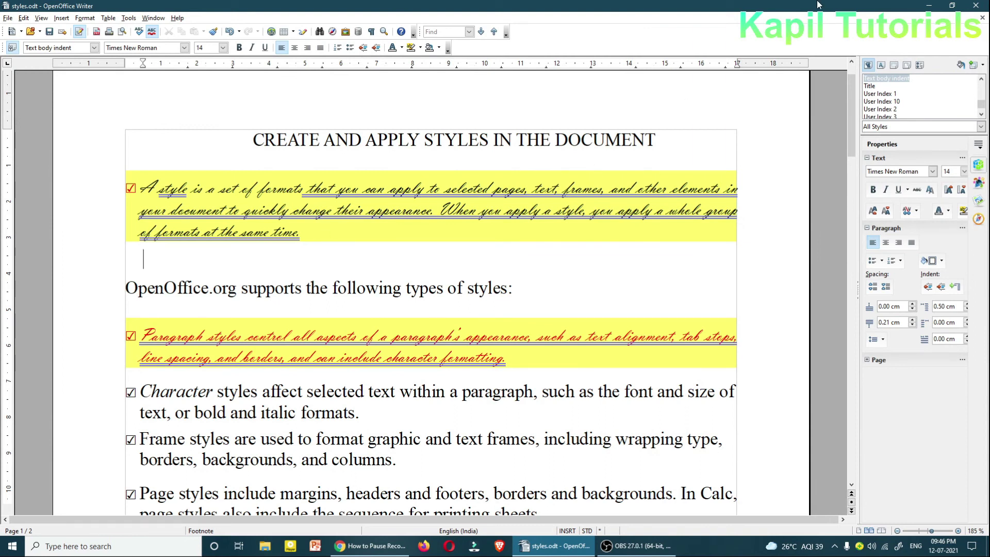
# - Apply the Default paragraph style to the opening paragraph starting "A style is a set of formats" using Fill Format Mode
pyautogui.moveTo(980, 103); pyautogui.dragTo(983, 87)
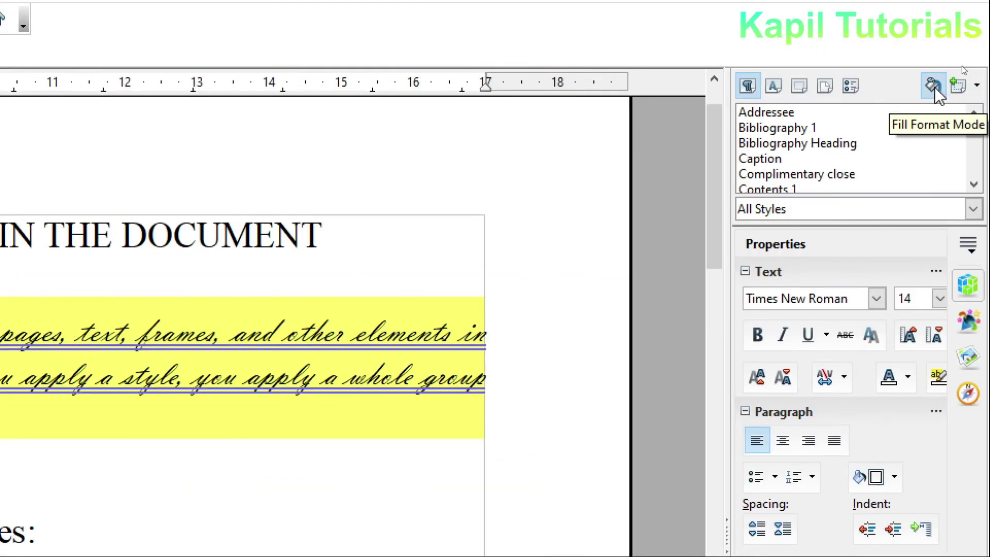
pyautogui.scroll(1, 934, 88)
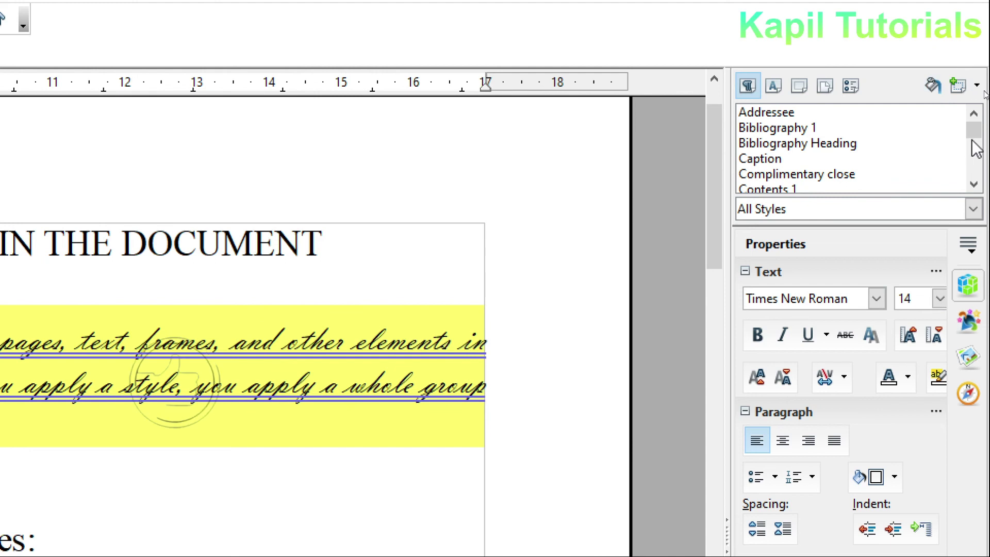
pyautogui.moveTo(973, 130)
pyautogui.mouseDown()
pyautogui.moveTo(972, 148)
pyautogui.moveTo(973, 124)
pyautogui.mouseUp()
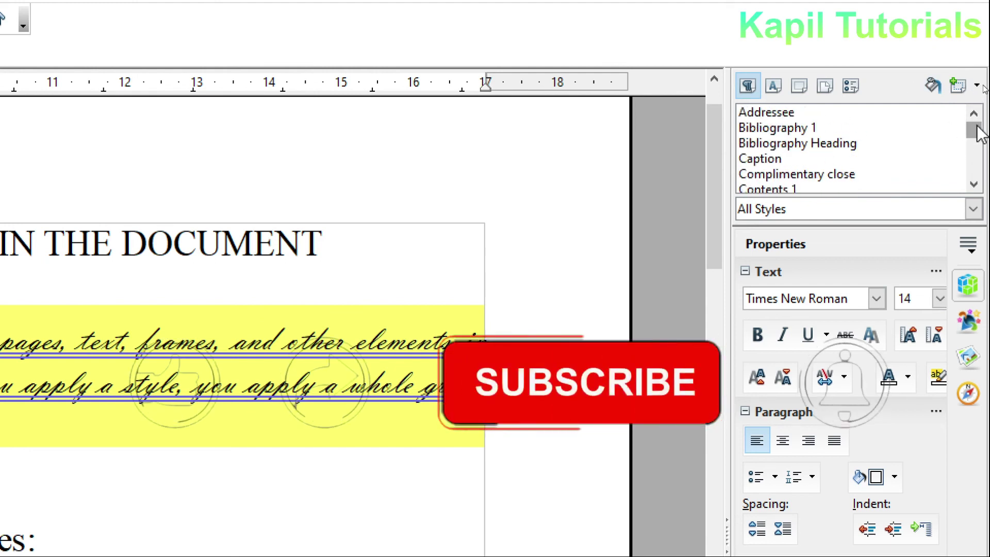
pyautogui.scroll(-5, 775, 170)
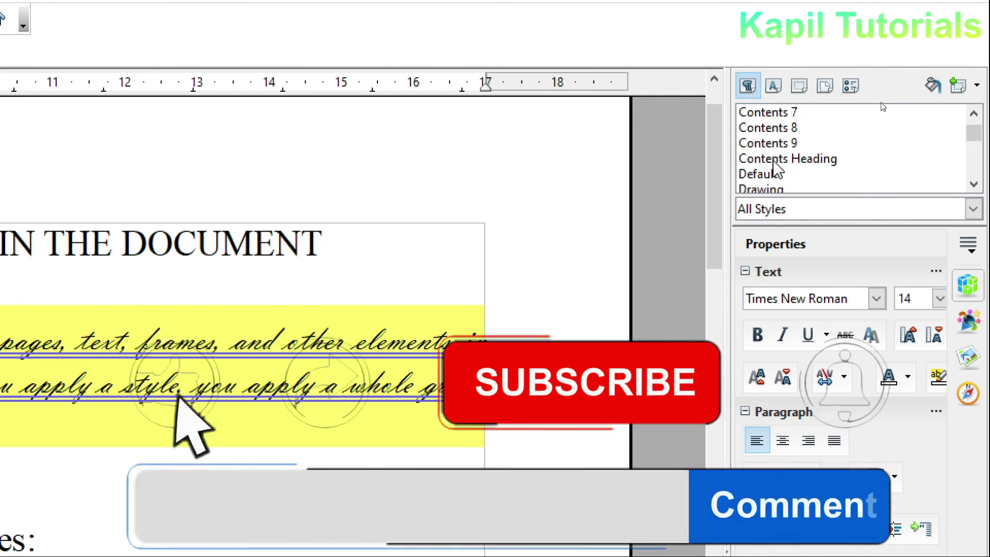
pyautogui.click(757, 129)
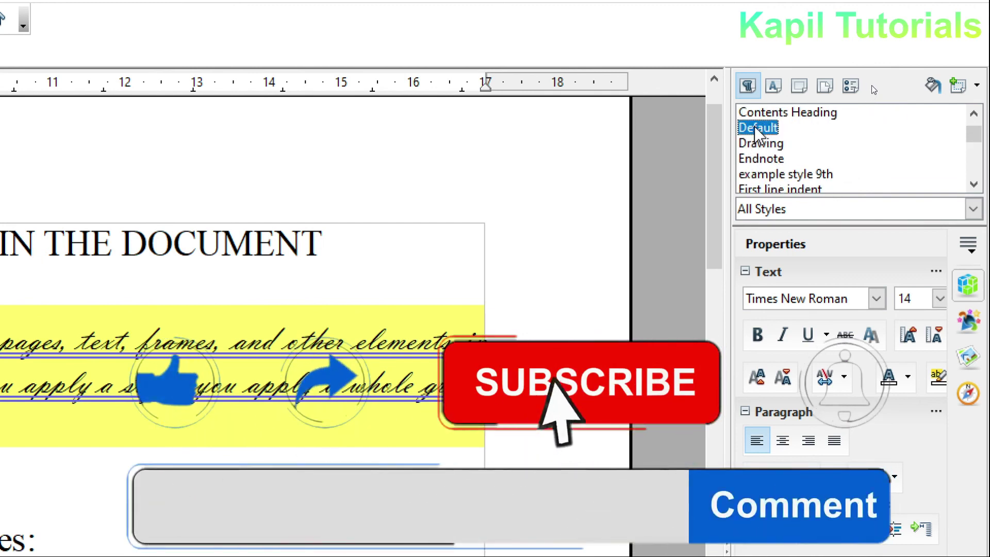
pyautogui.click(933, 89)
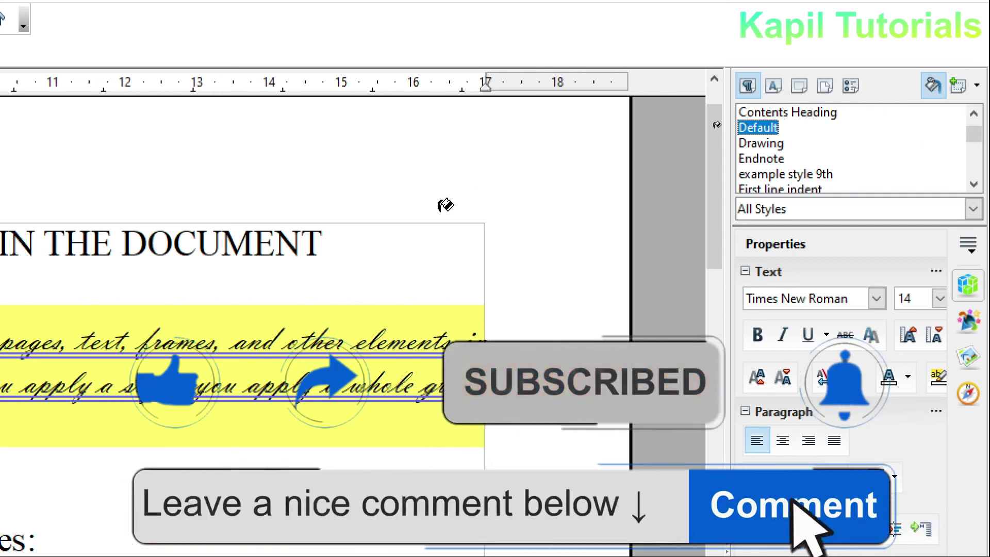
pyautogui.moveTo(148, 335); pyautogui.dragTo(534, 332)
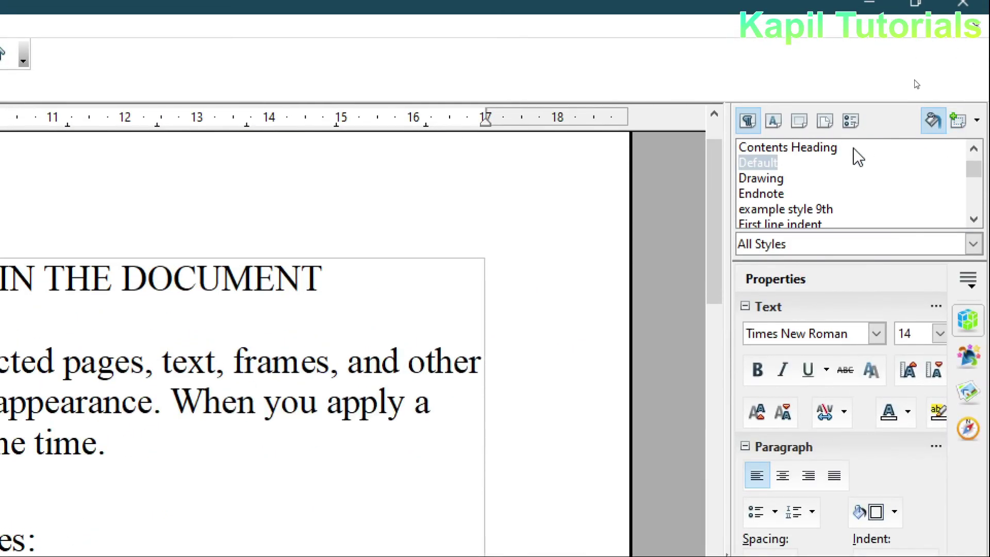
# - Apply the paragraph style "example style 9th" to the title "CREATE AND APPLY STYLES IN THE DOCUMENT" using Fill Format Mode
pyautogui.scroll(-1, 974, 182)
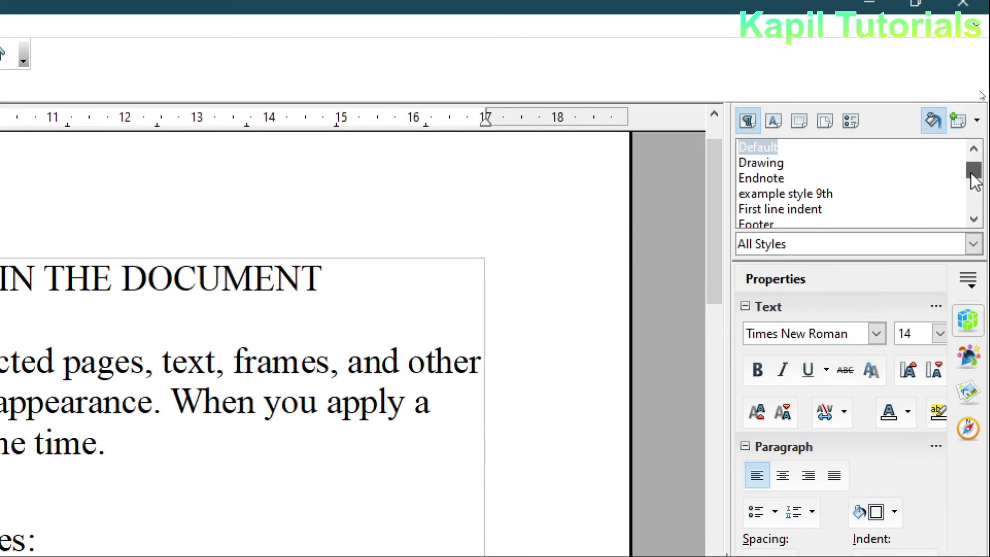
pyautogui.click(760, 197)
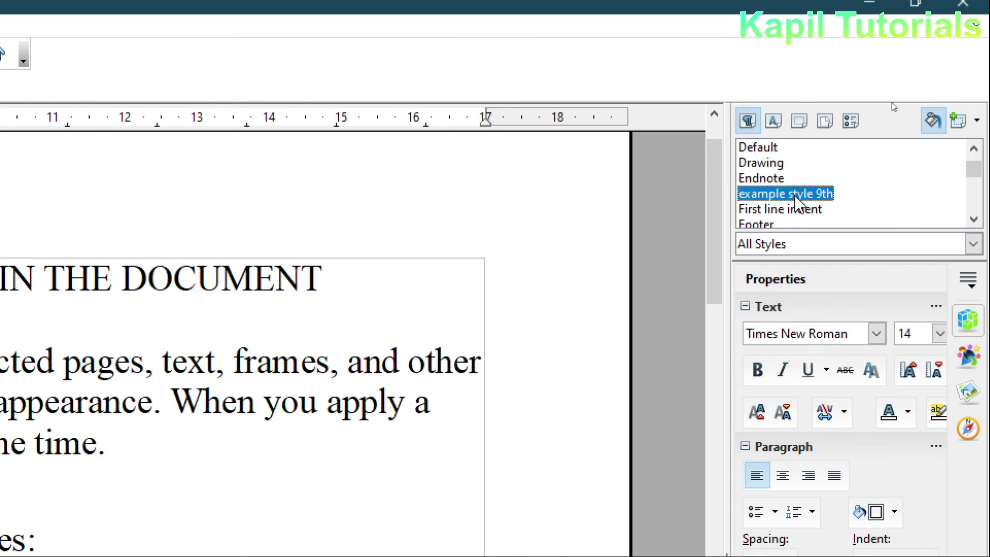
pyautogui.click(932, 122)
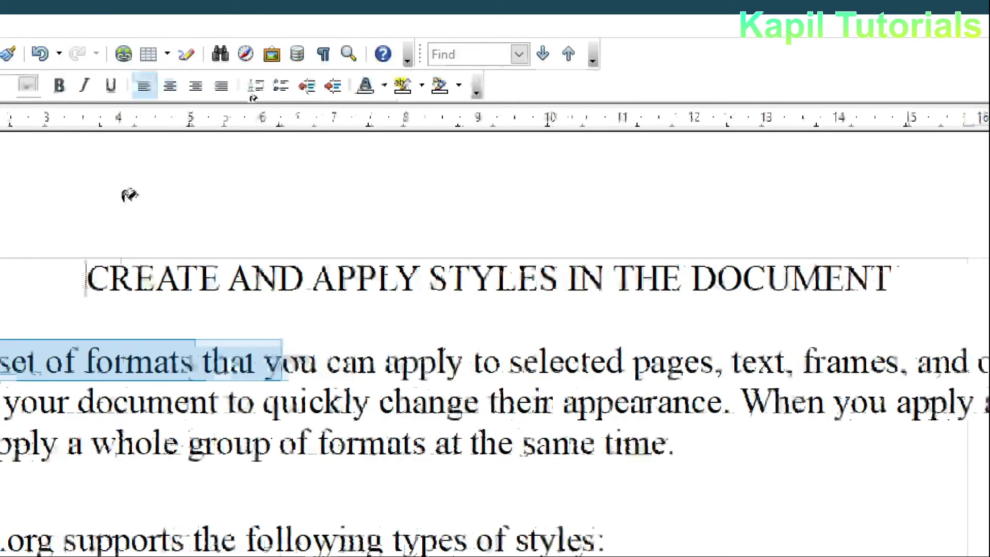
pyautogui.moveTo(160, 274); pyautogui.dragTo(912, 272)
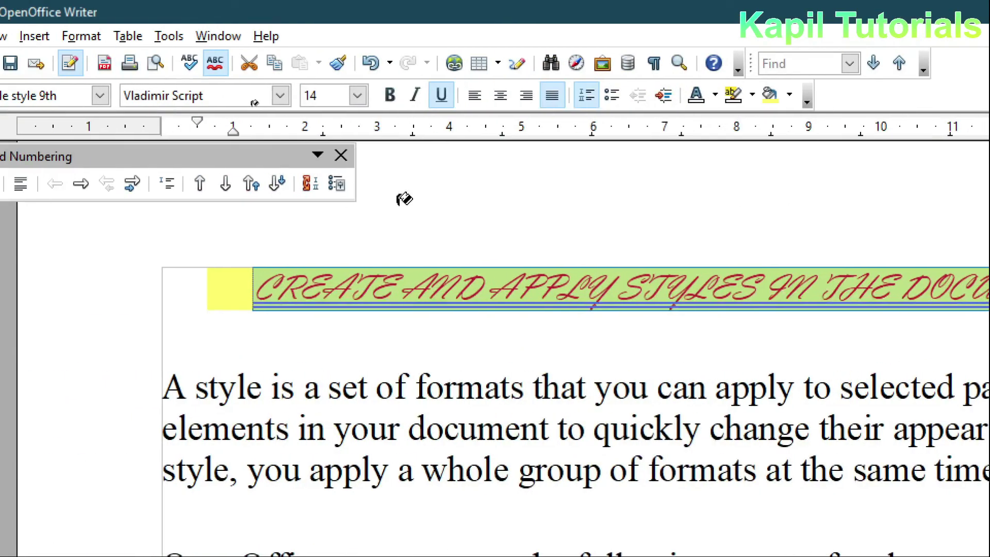